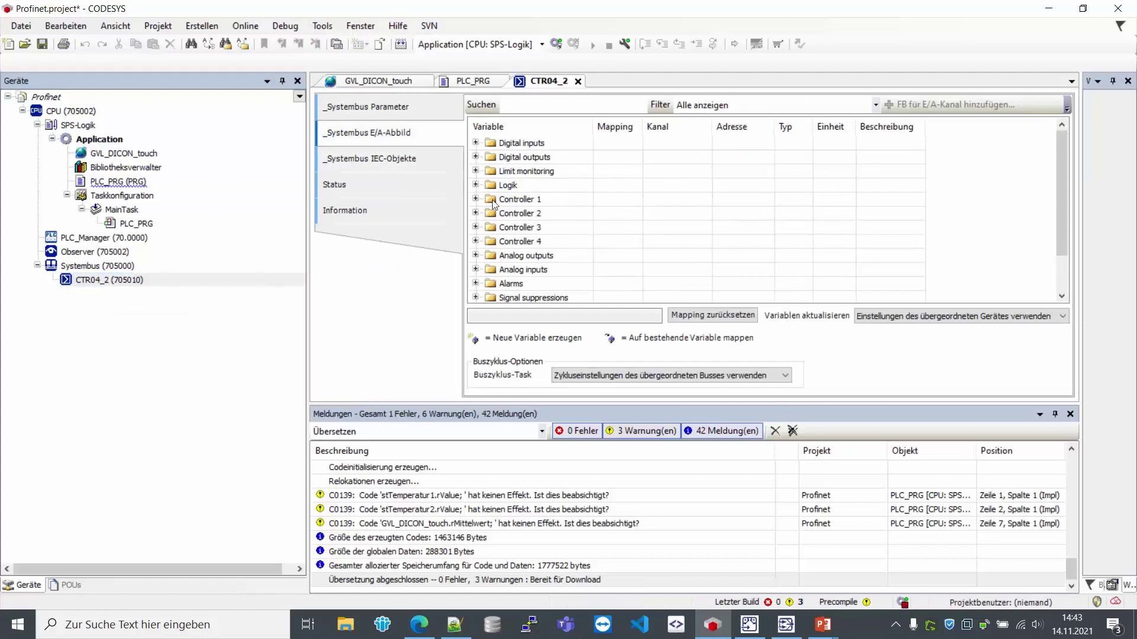
- Review the analog input mappings of CTR04_2 and the temperature assignments in the PLC_PRG code
left_click(475, 270)
scroll(527, 231, "down", 2)
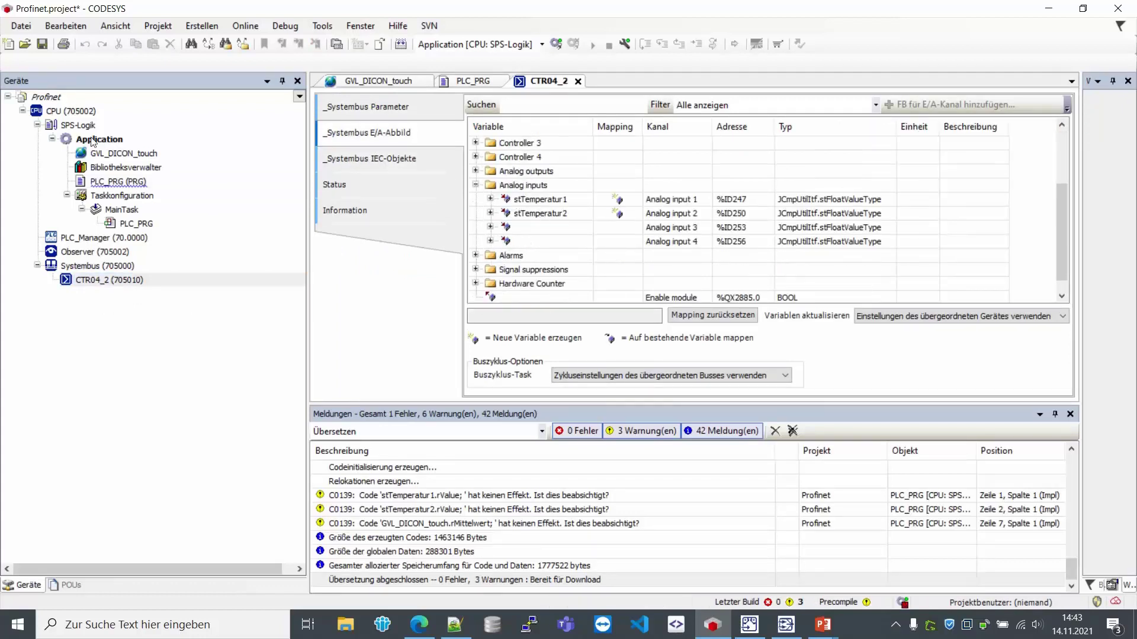
double_click(121, 181)
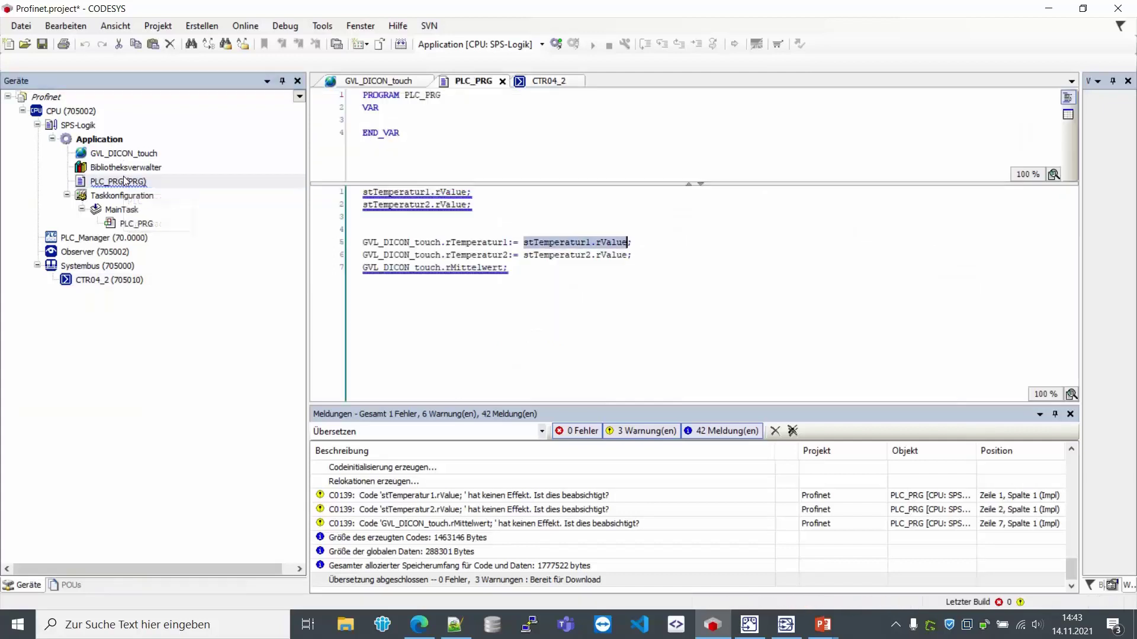
left_click(556, 224)
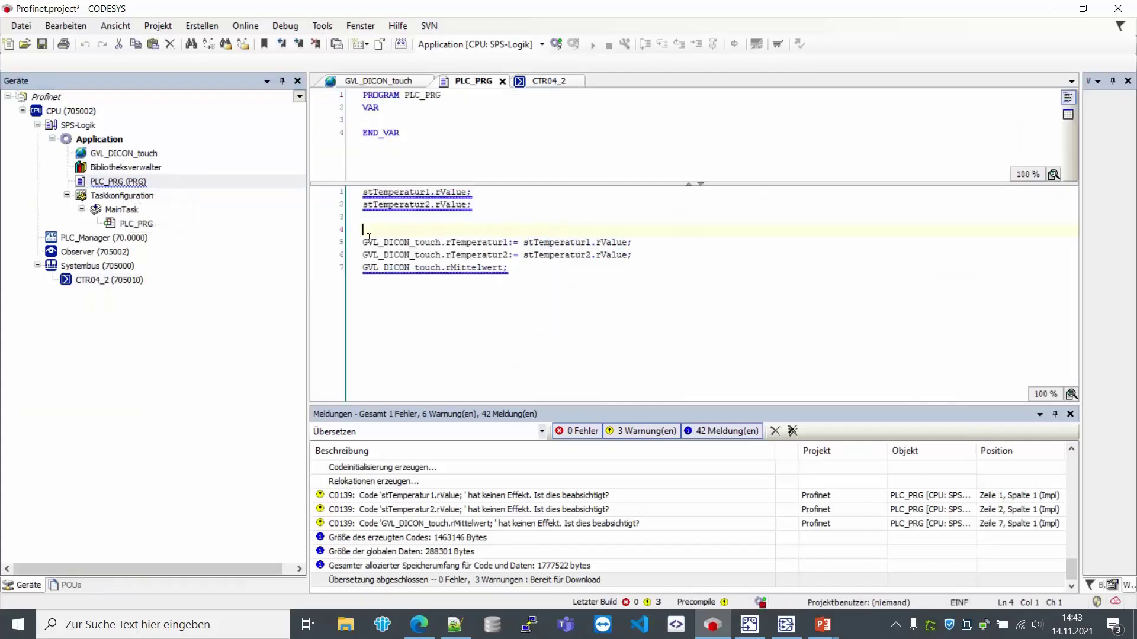
left_click_drag(363, 242, 508, 243)
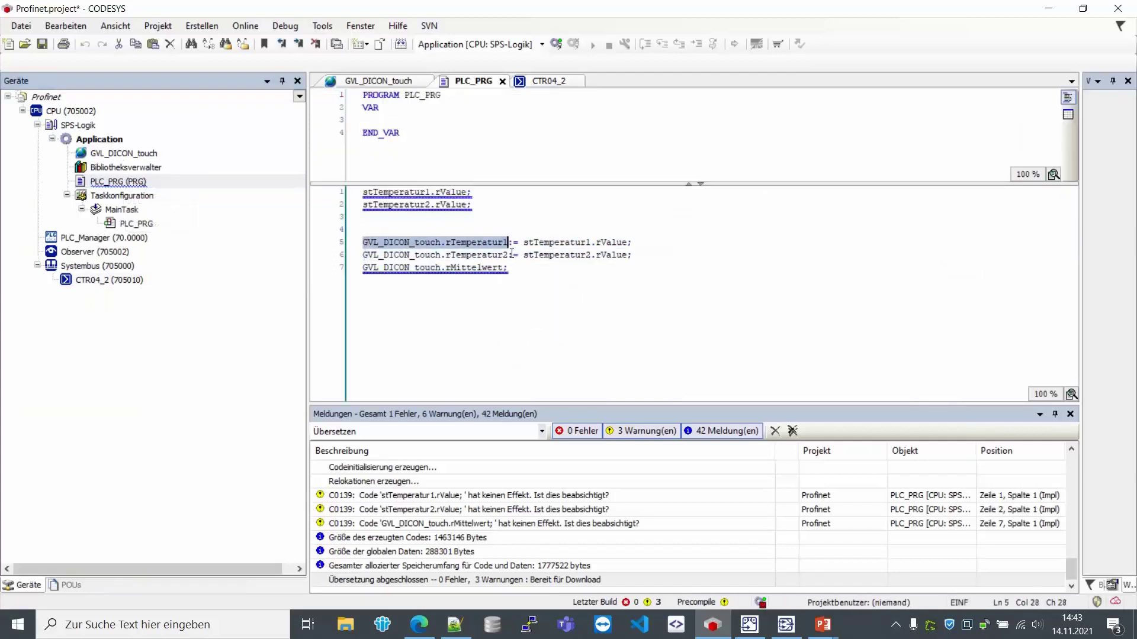
left_click(511, 254)
left_click(270, 293)
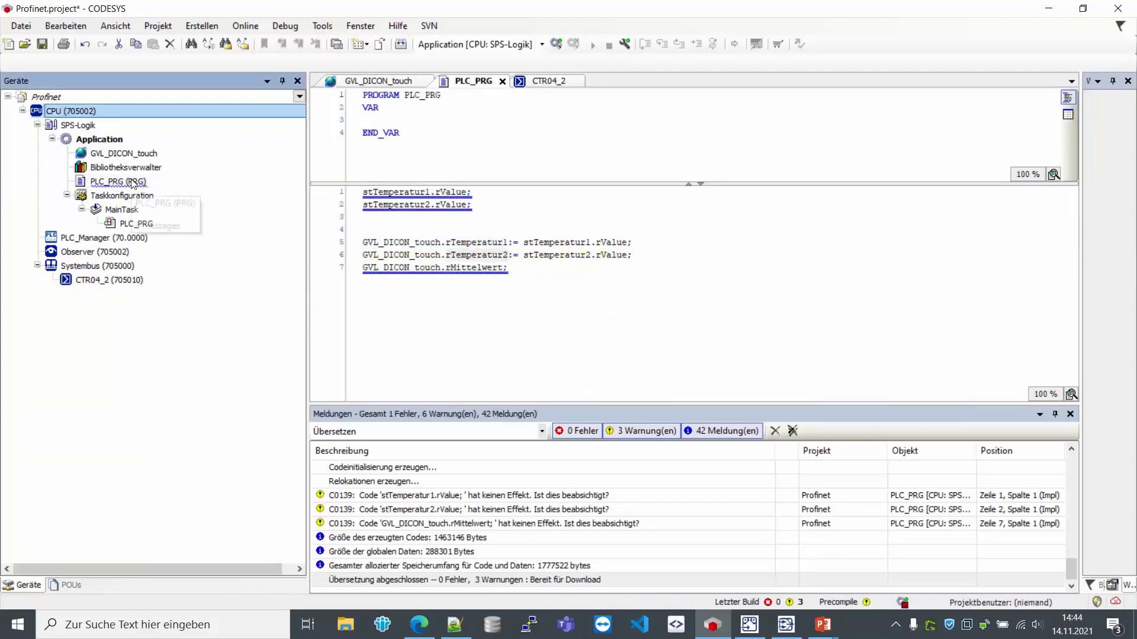
right_click(62, 113)
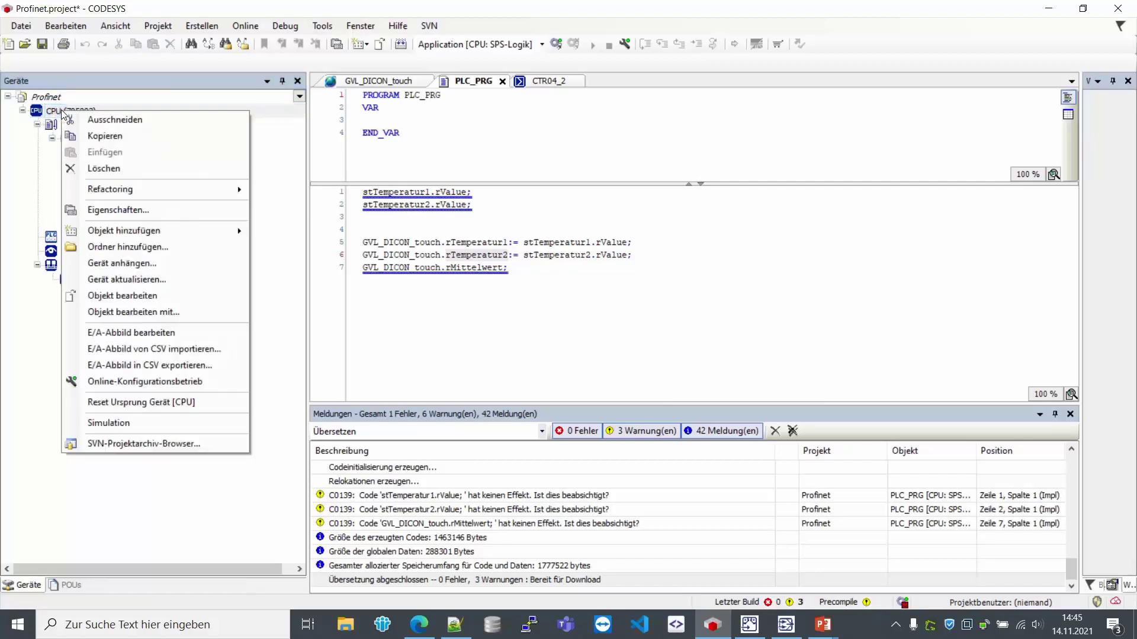
left_click(120, 248)
left_click(634, 336)
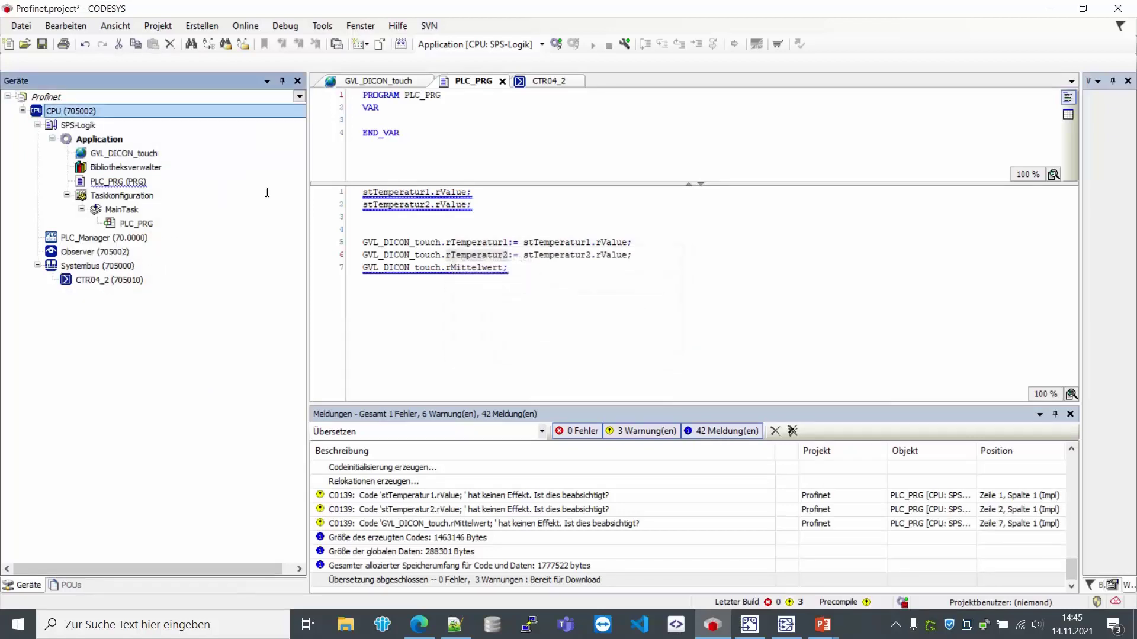
- Append the fieldbus Ethernet adapter device "Ethernet" to the CPU
right_click(63, 113)
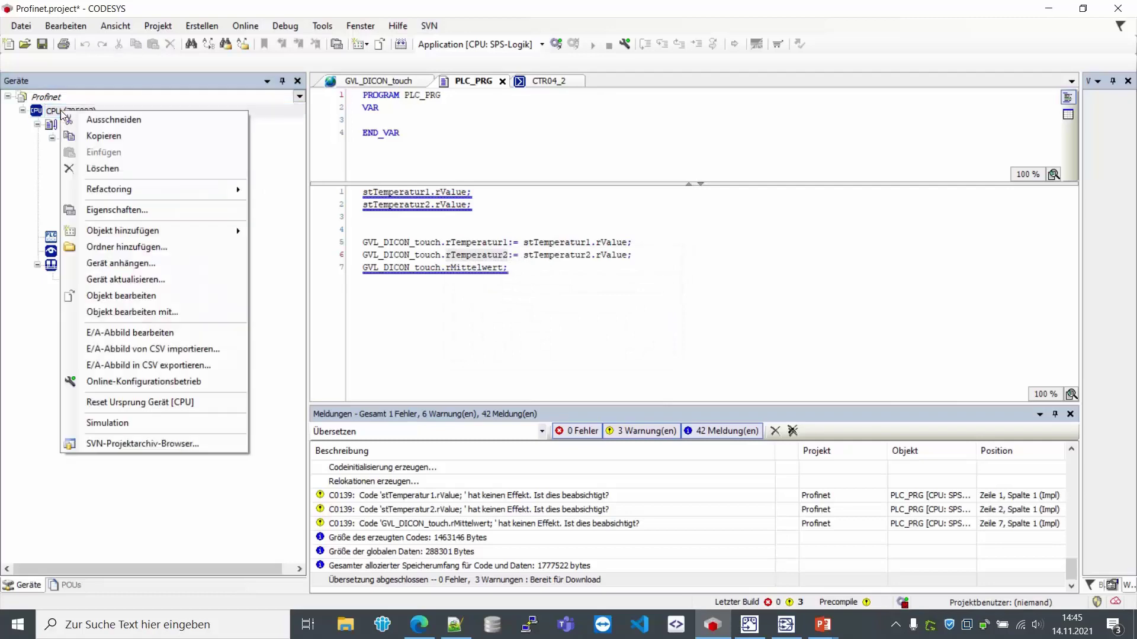
left_click(121, 263)
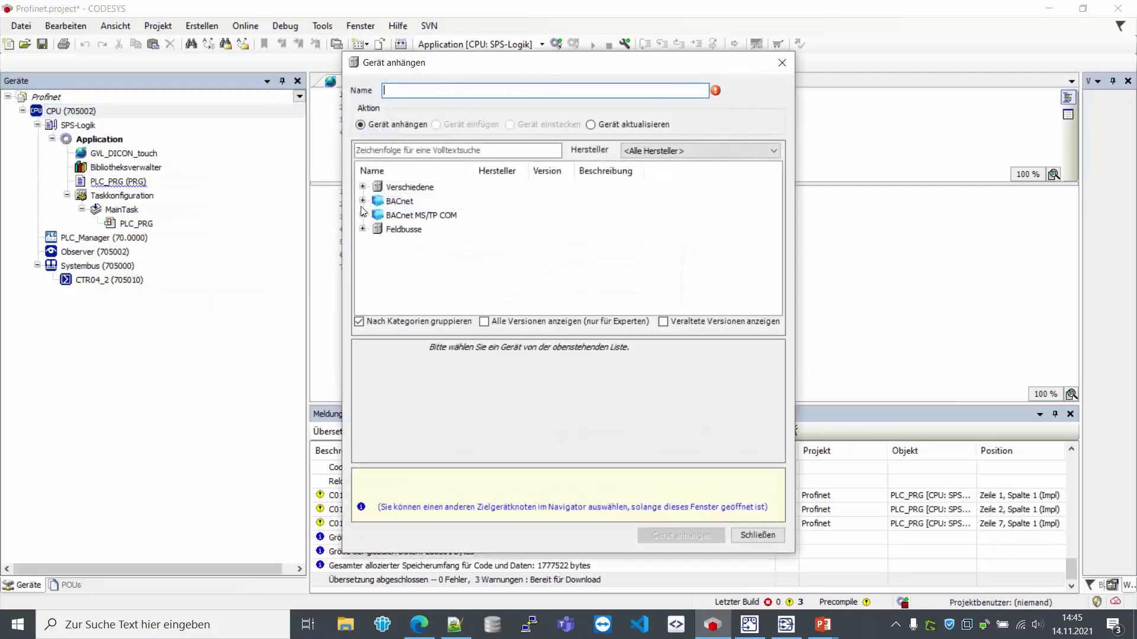
left_click(363, 229)
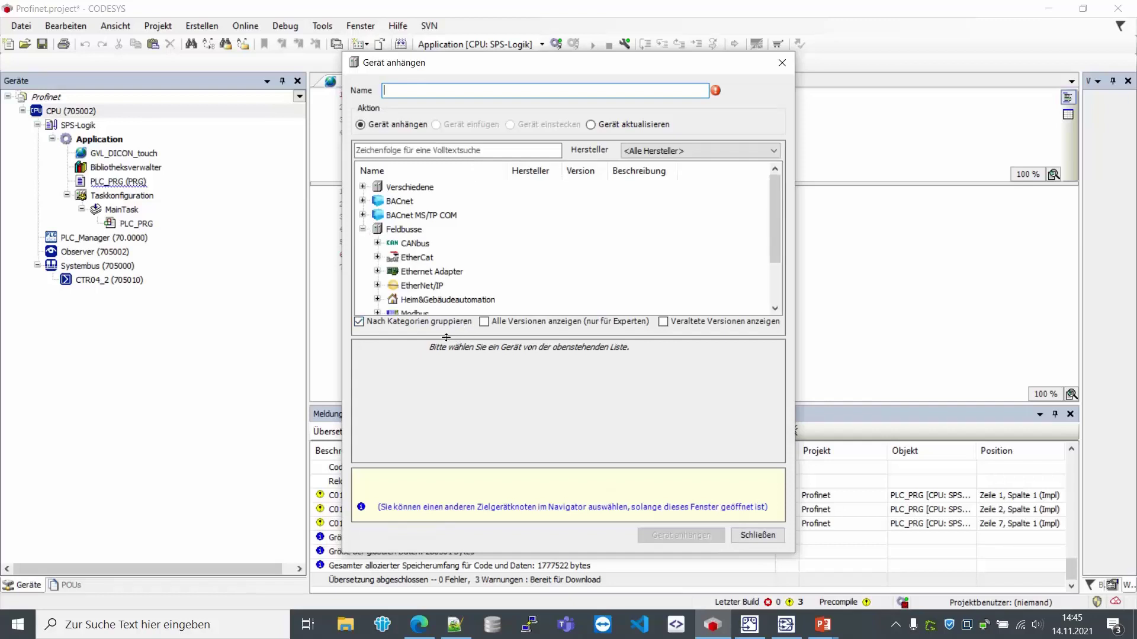
mouse_move(444, 337)
left_mouse_down()
mouse_move(457, 421)
mouse_move(453, 398)
left_mouse_up()
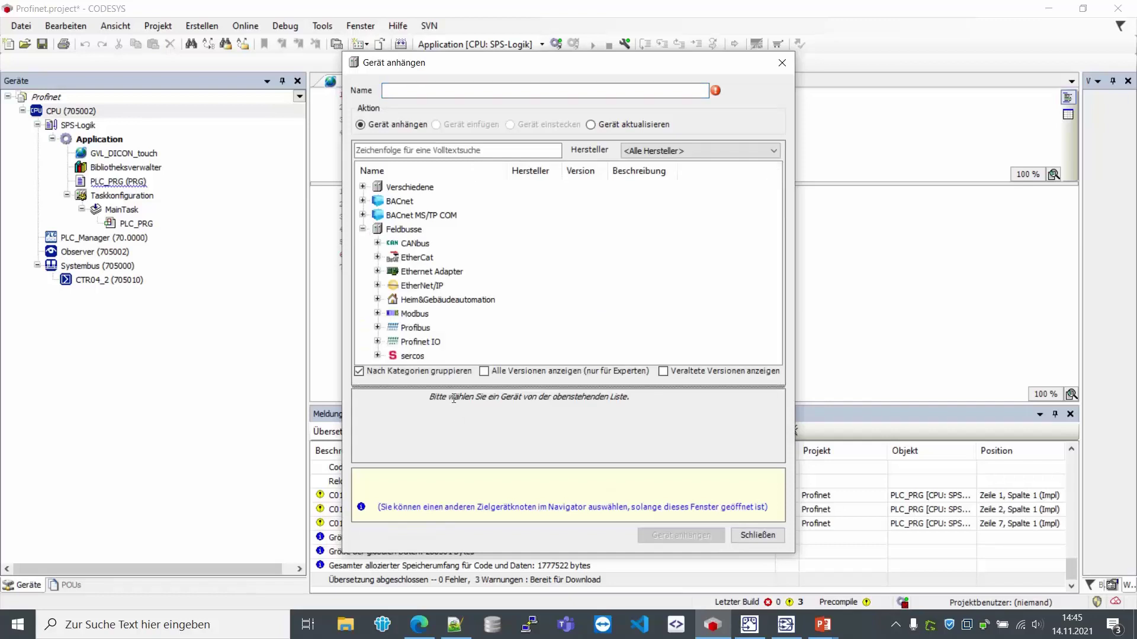
left_click(377, 271)
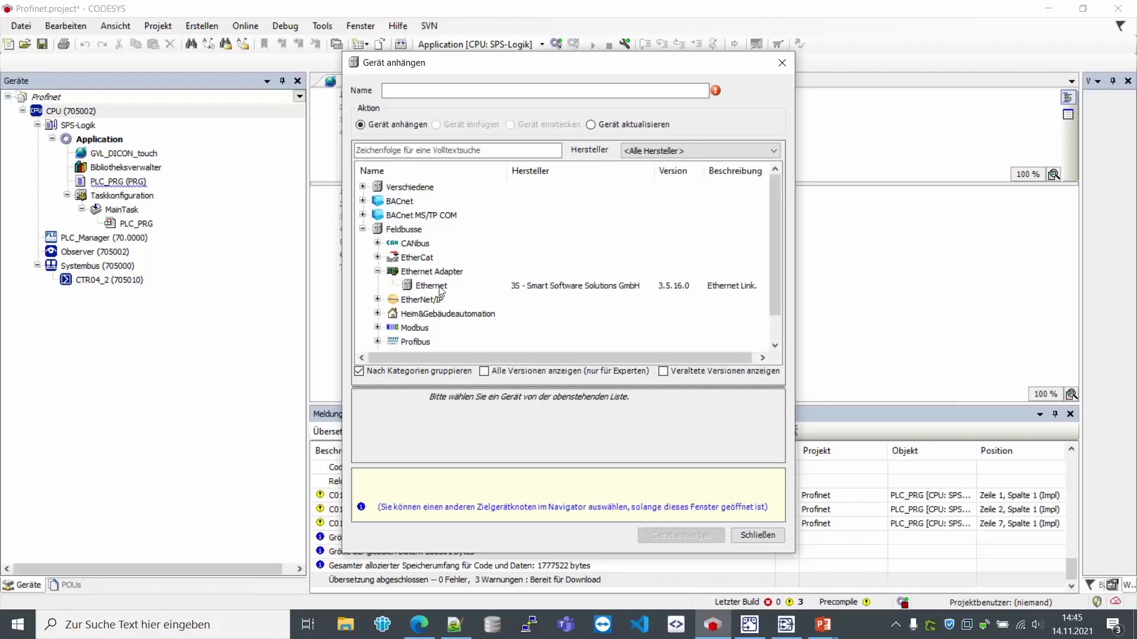
double_click(440, 289)
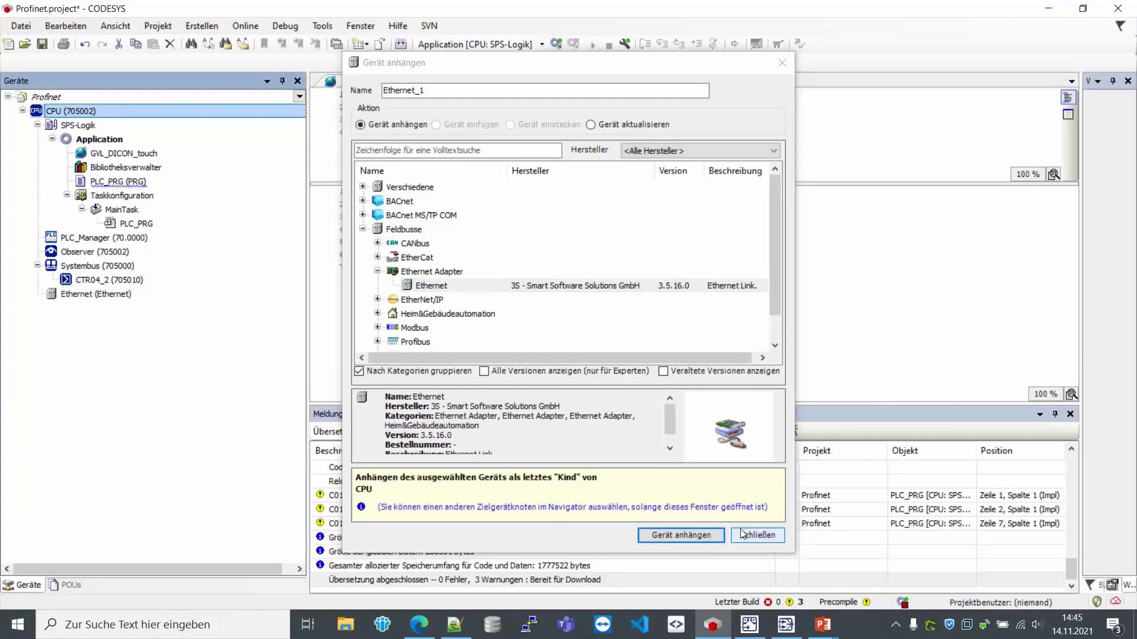
- Append the Profinet IO master PN-Controller beneath the Ethernet adapter in the device tree
left_click(71, 298)
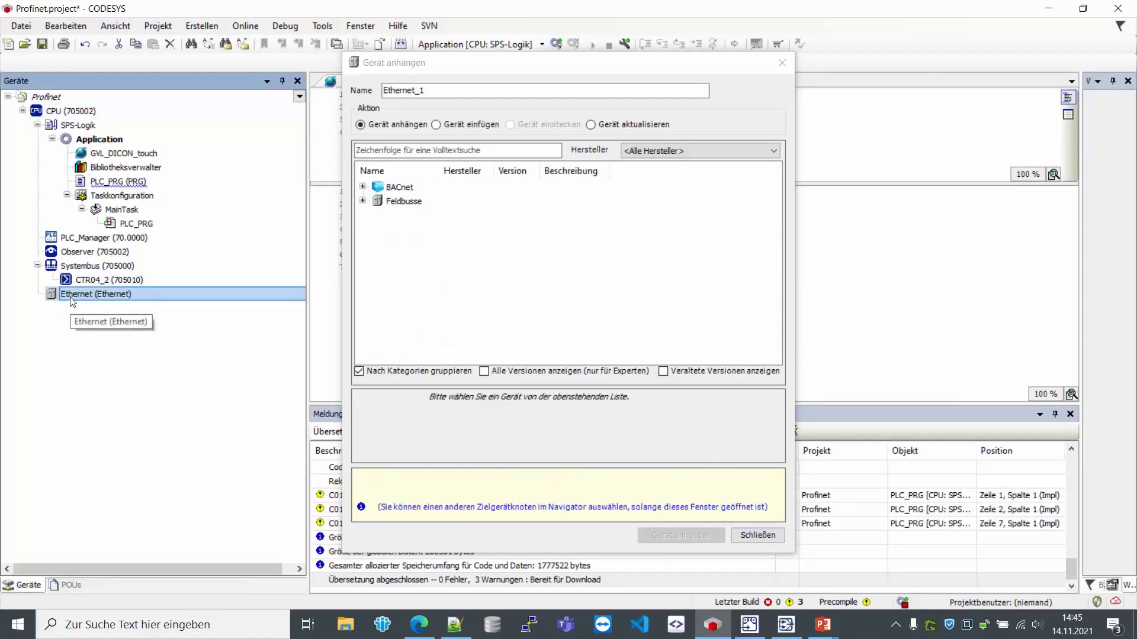
left_click(362, 201)
left_click(377, 243)
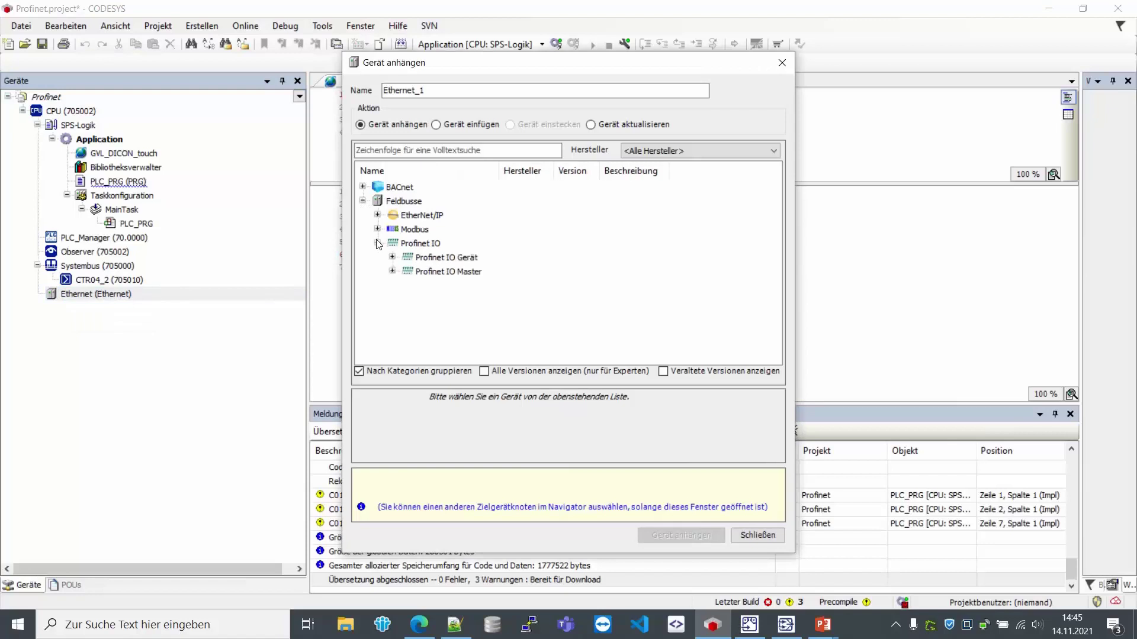
left_click(392, 271)
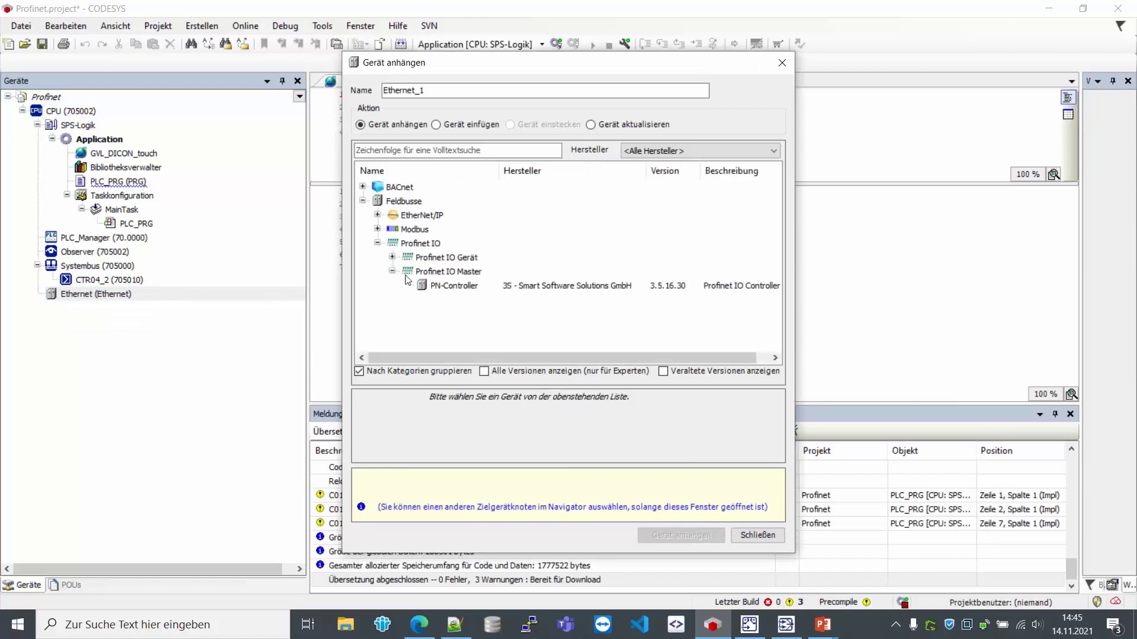
double_click(453, 285)
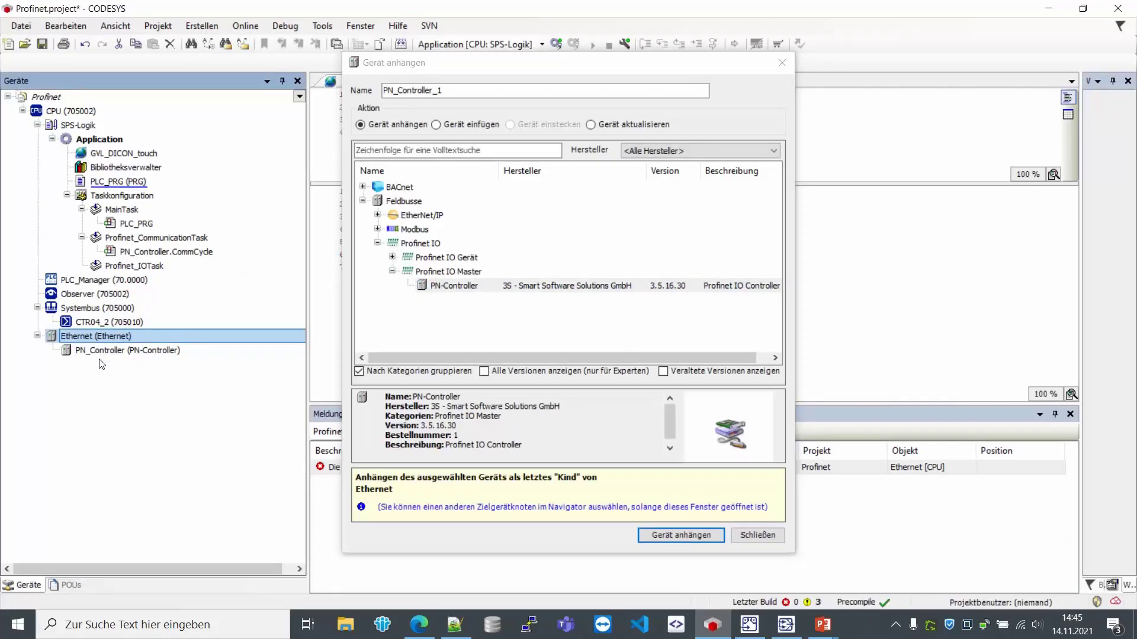
- Append the Profinet IO slave JUMO DICON touch beneath the PN_Controller
left_click(103, 352)
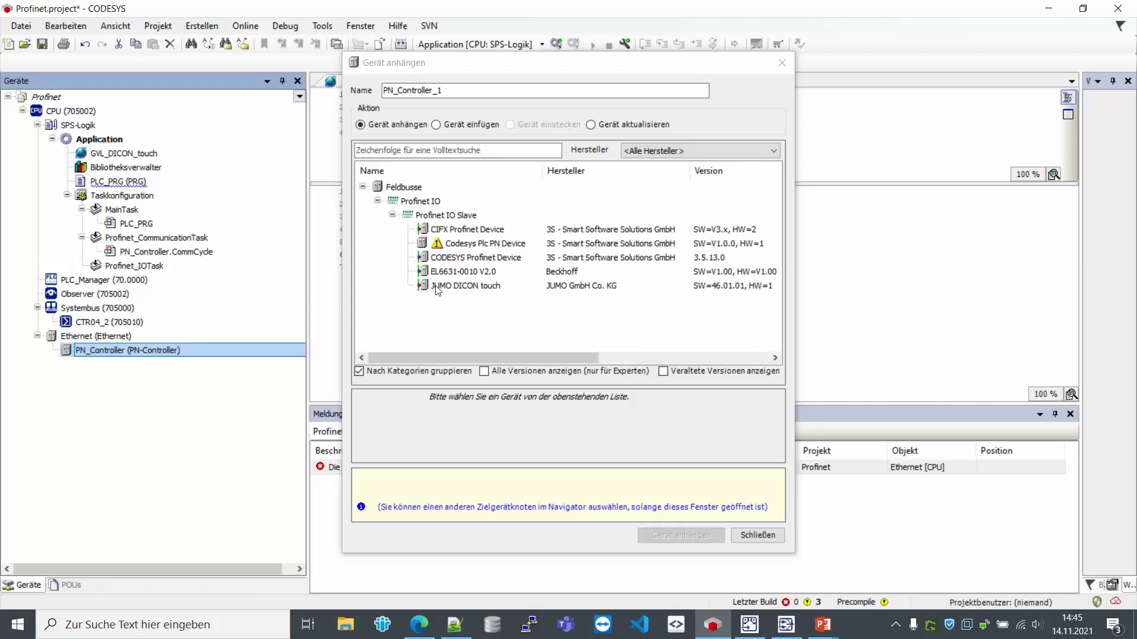
left_click(473, 290)
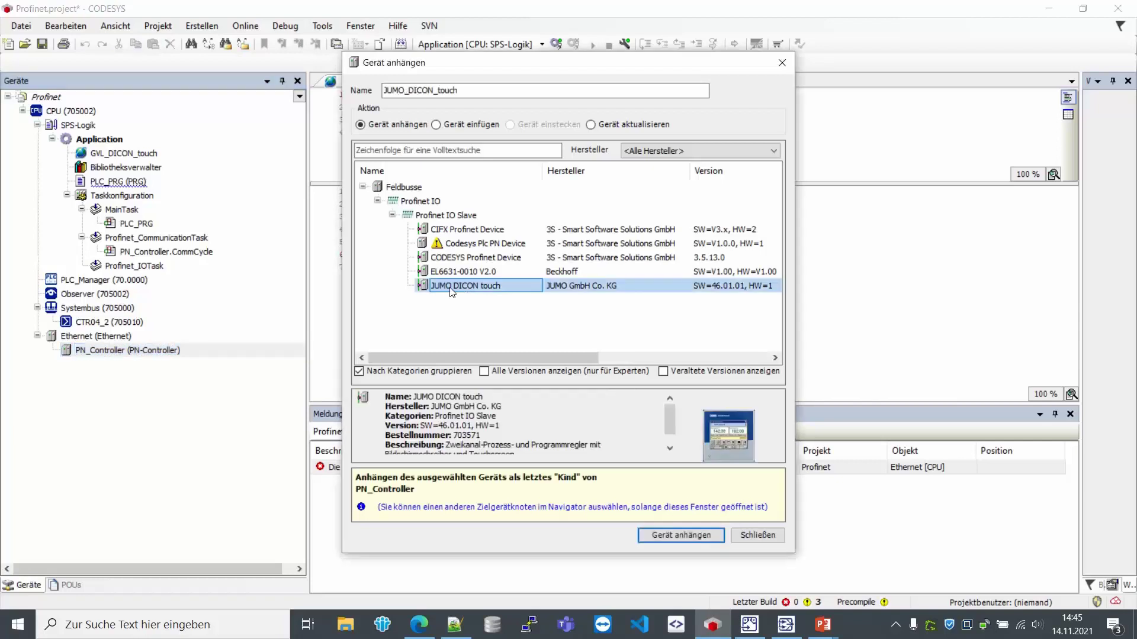
left_click(663, 534)
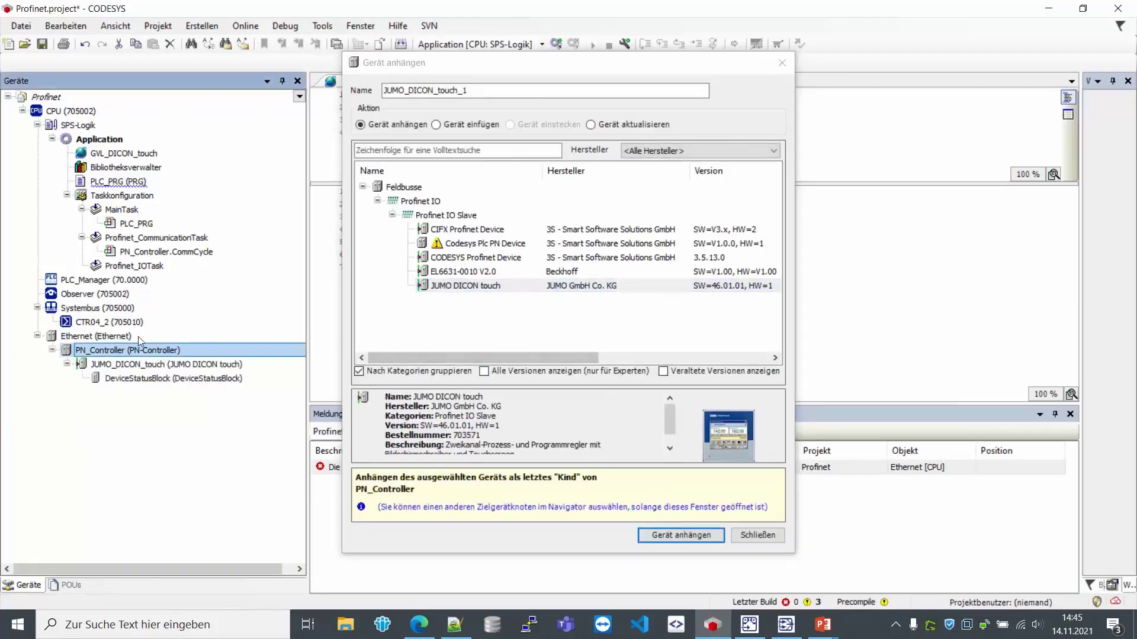
- Append the Profinet IO modules Analoge Ausgangswerte and Analoge Eingangswerte to JUMO_DICON_touch, and finish adding devices
left_click(117, 365)
left_click(114, 381)
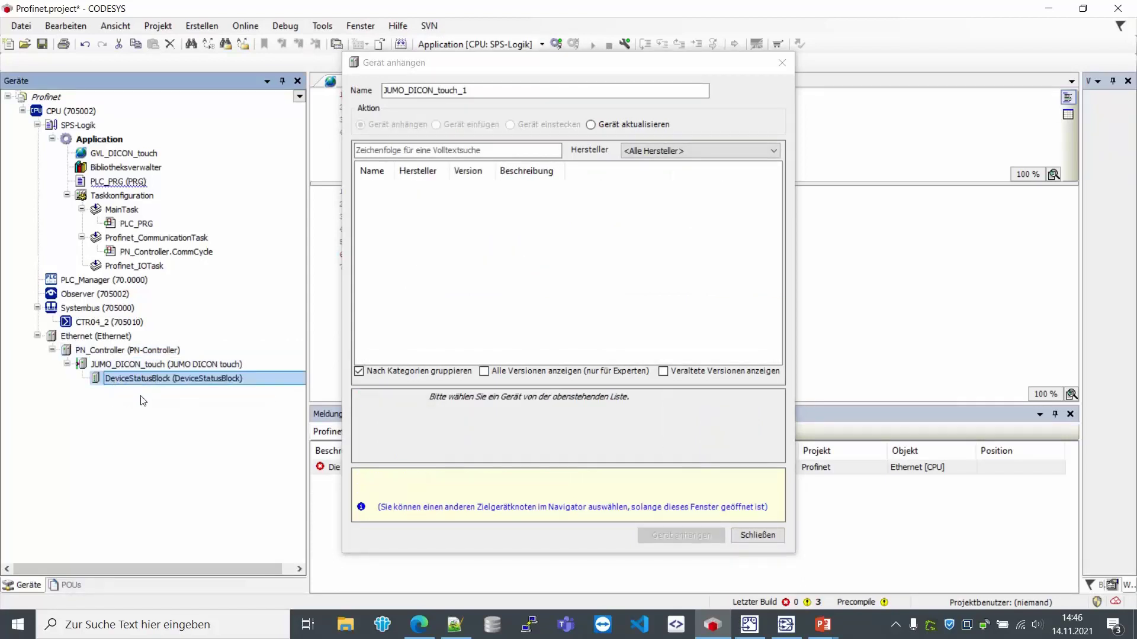
left_click(147, 366)
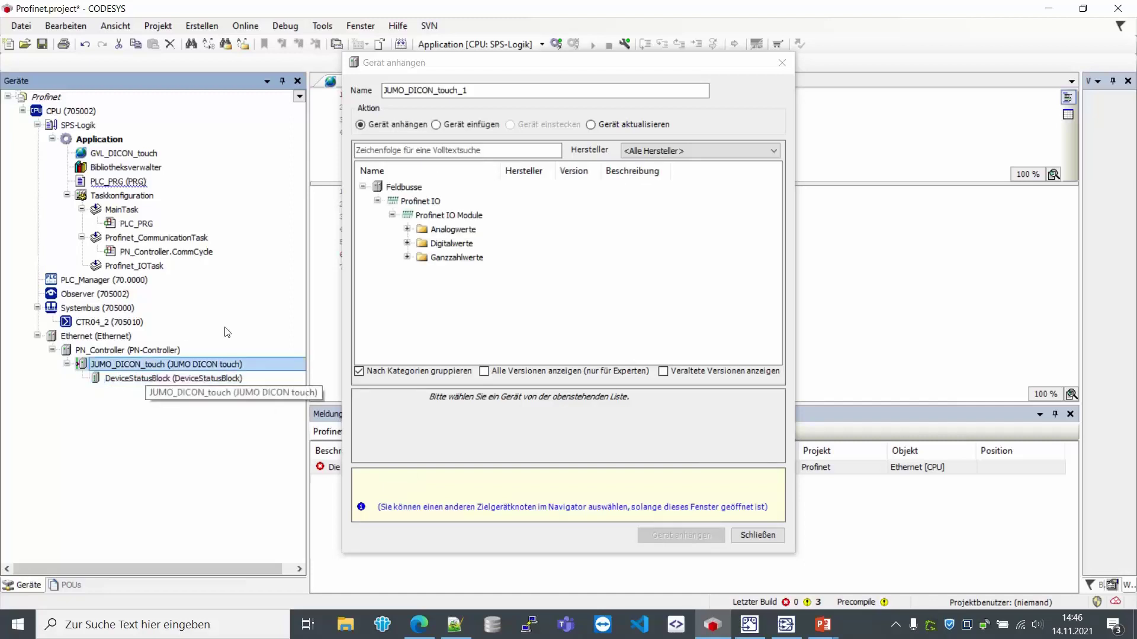
left_click(407, 230)
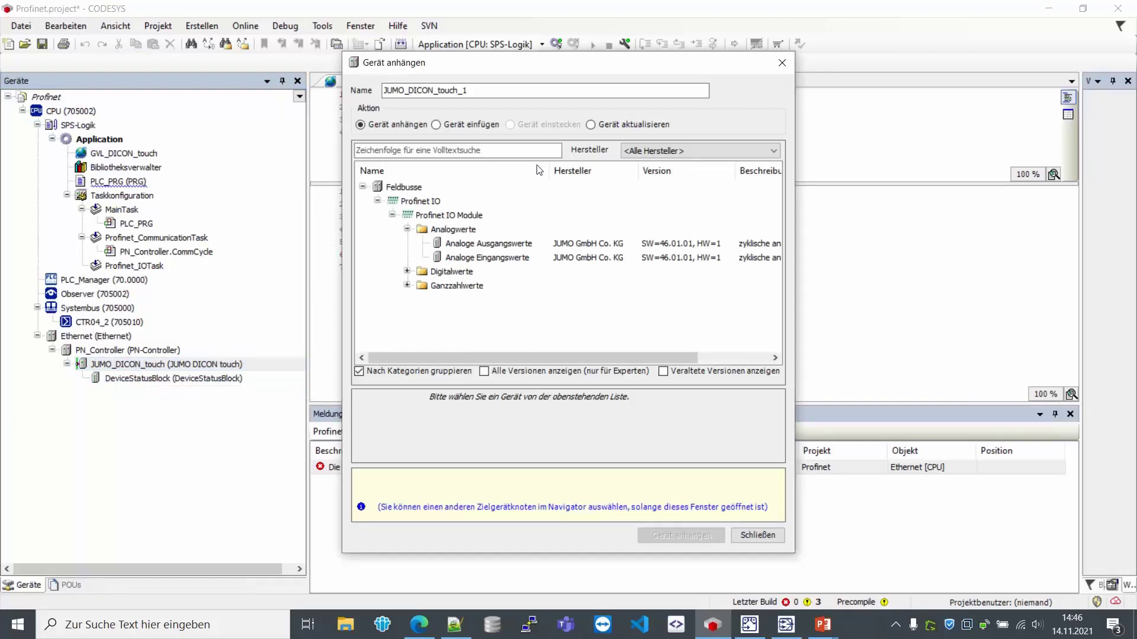
double_click(497, 243)
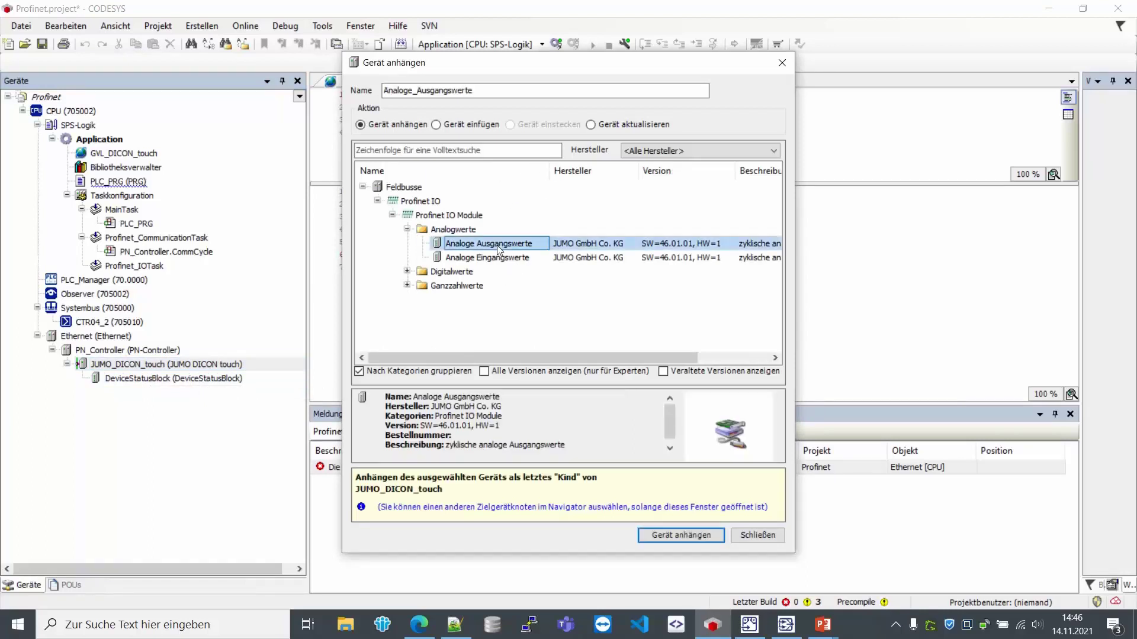
left_click(407, 231)
double_click(467, 257)
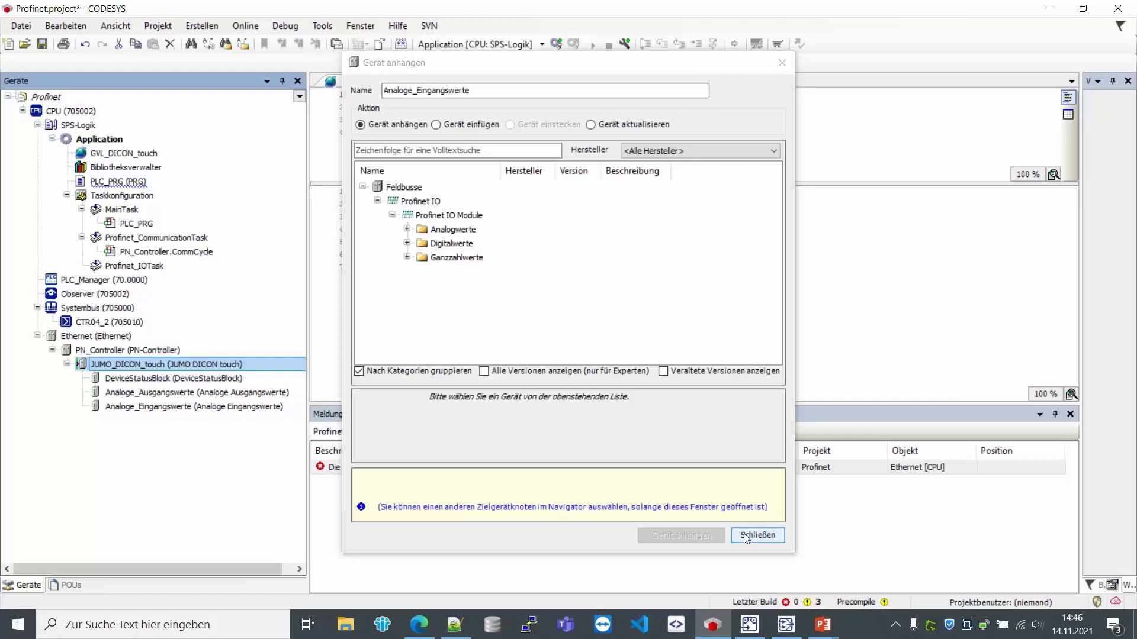
left_click(744, 534)
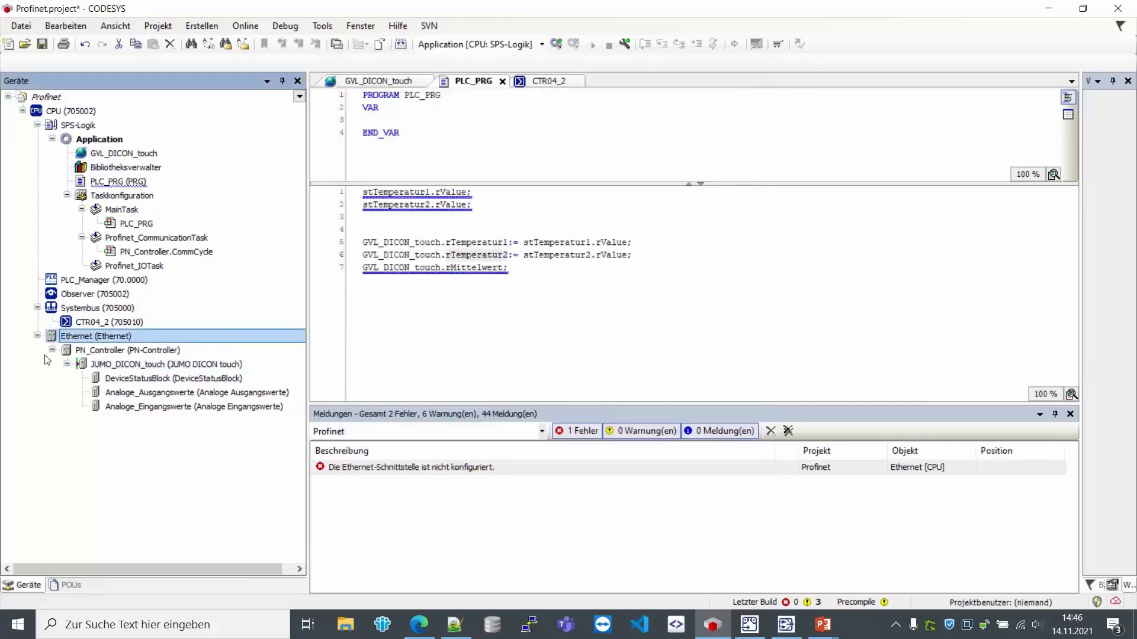
- Assign the network interface LAN1 with IP address 192.168.187.45 to the Ethernet adapter
double_click(73, 341)
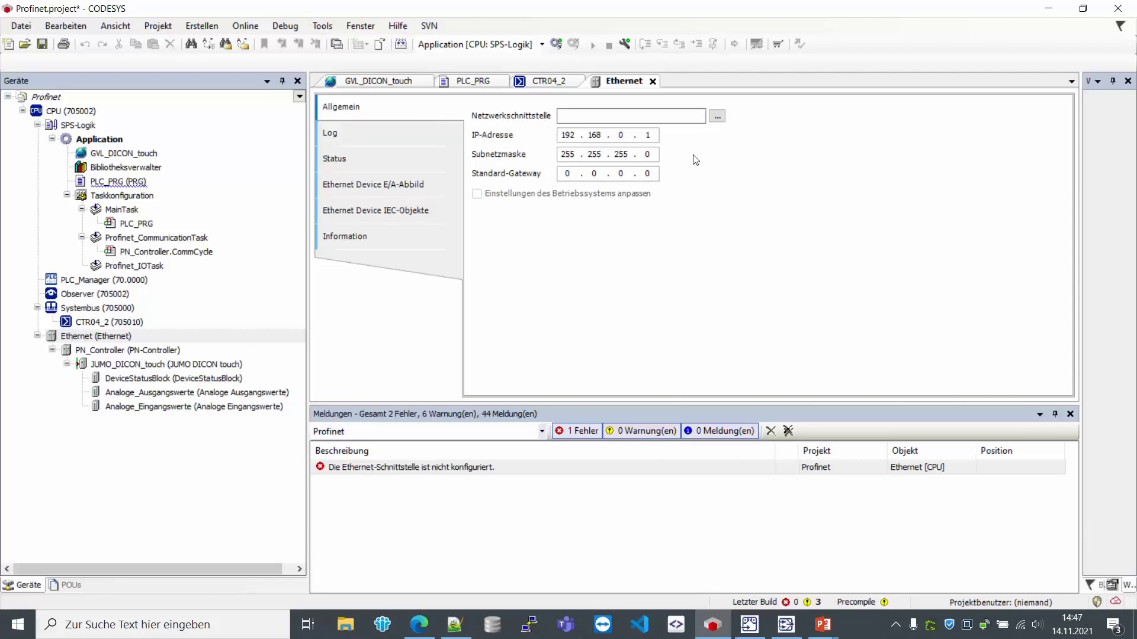
left_click(717, 116)
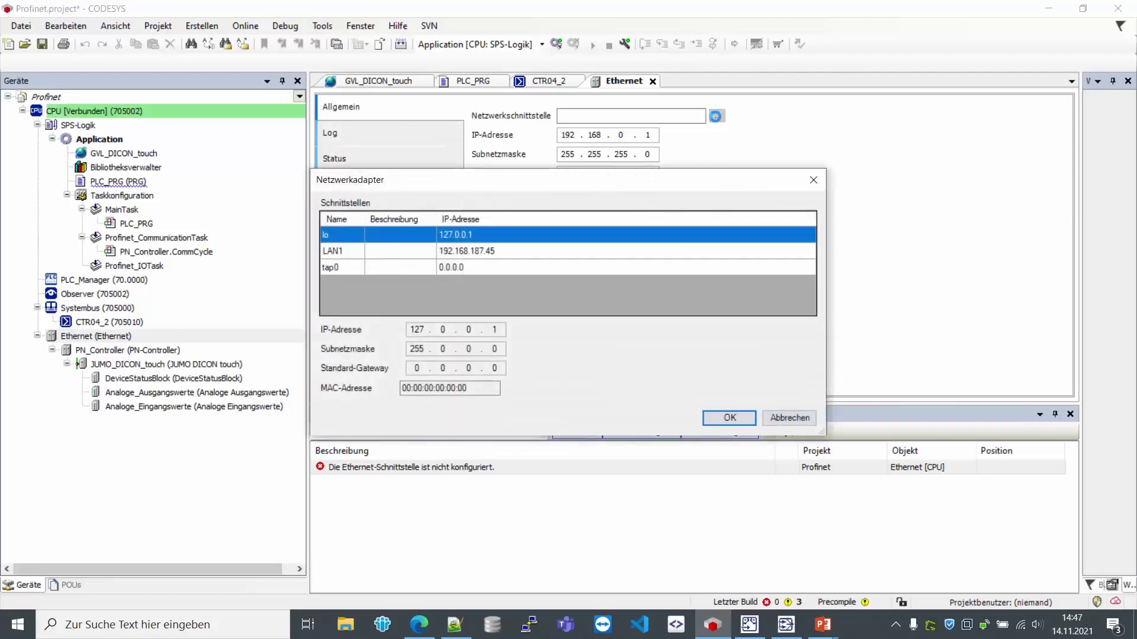
left_click(354, 255)
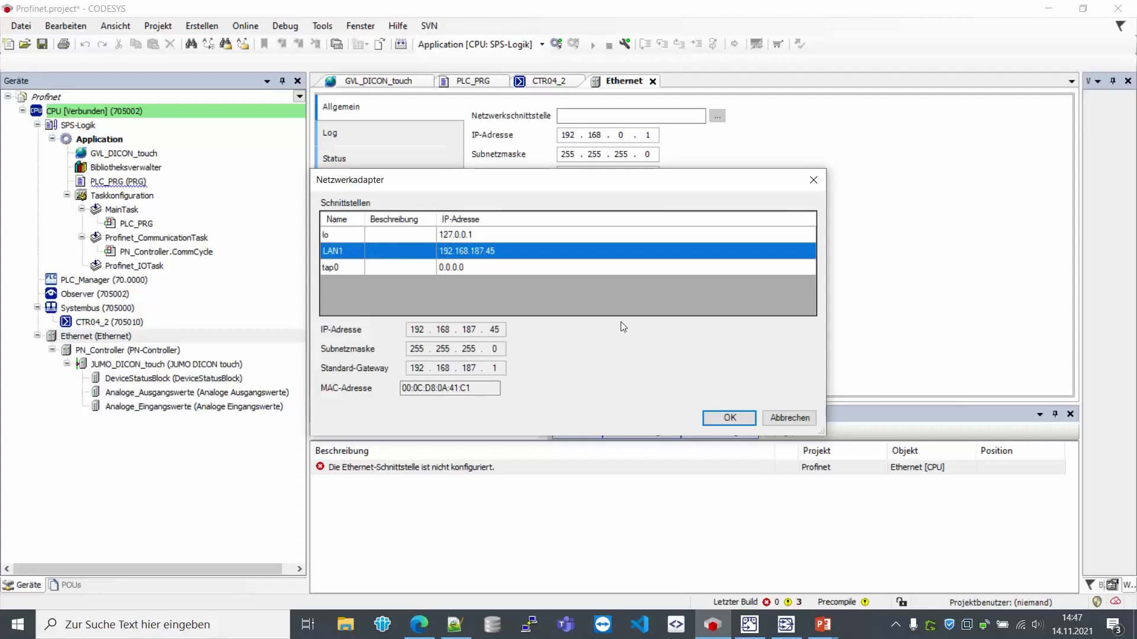
left_click(740, 418)
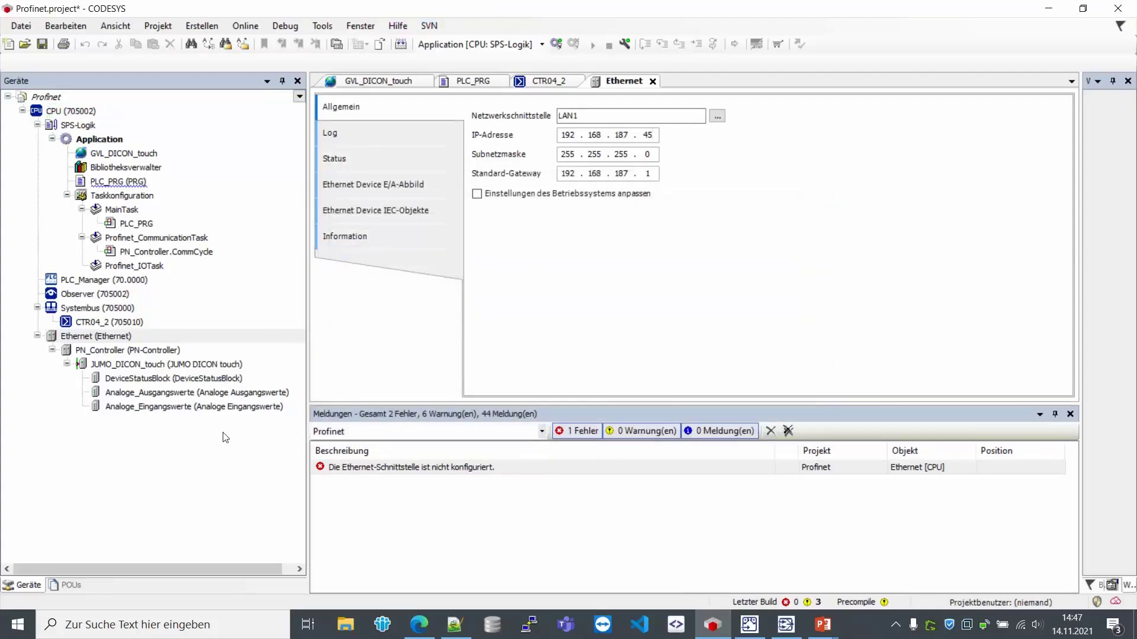
- Change the PN_Controller's station name to myController
left_click(136, 352)
double_click(136, 352)
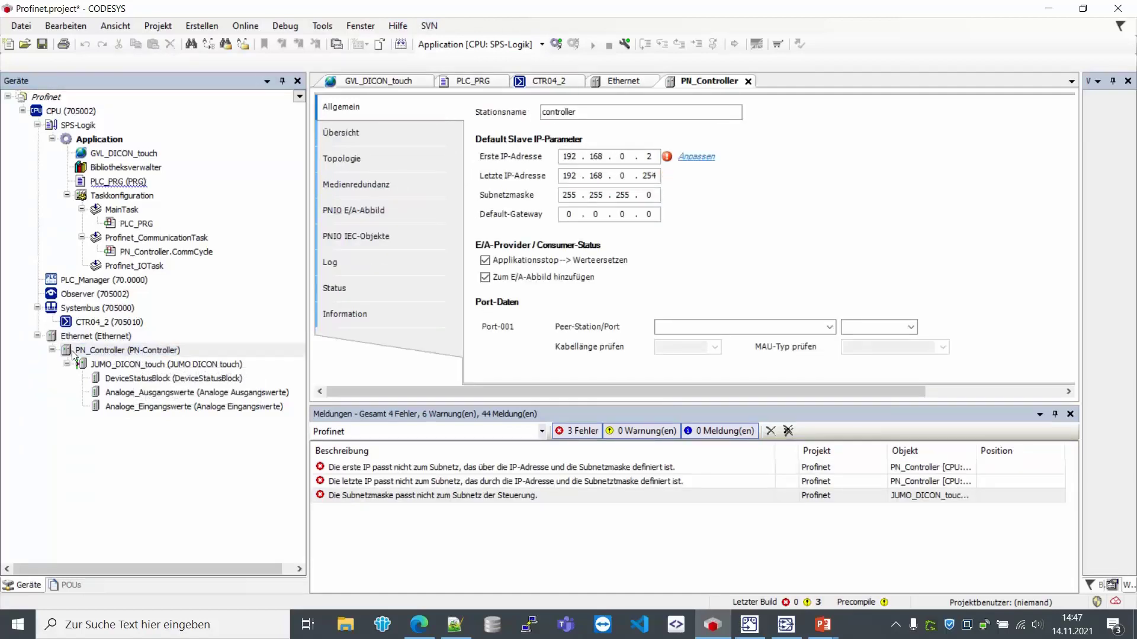
left_click(546, 112)
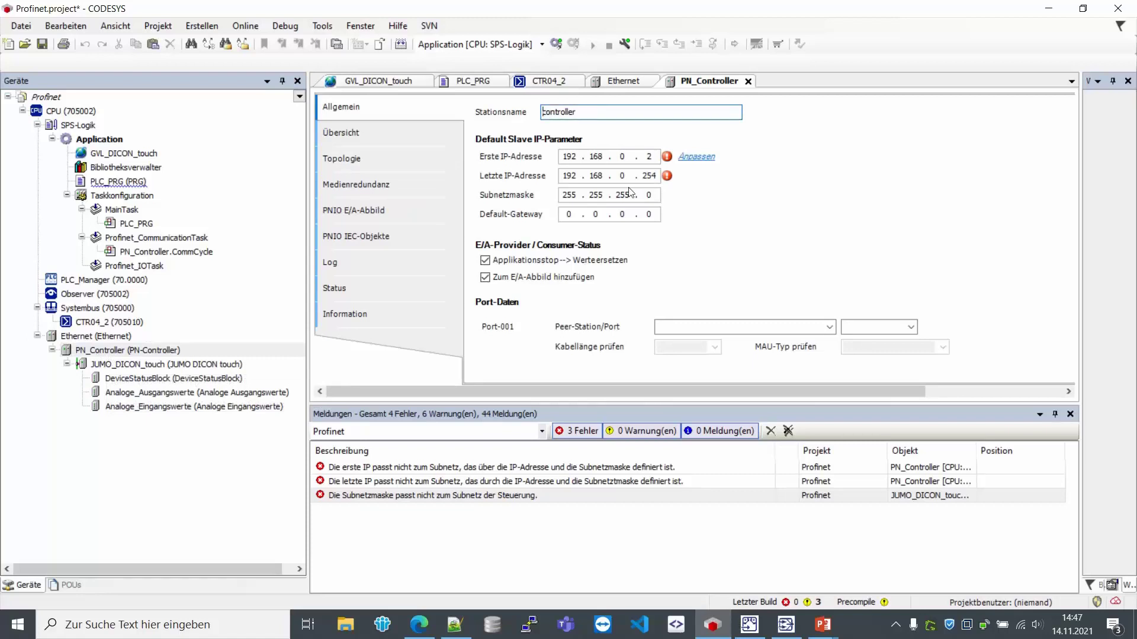
type("myC")
key("Delete")
- Set the PN_Controller's default slave IP range to 192.168.187.2 through 192.168.187.254, adapting it to the Ethernet adapter's subnet
double_click(619, 156)
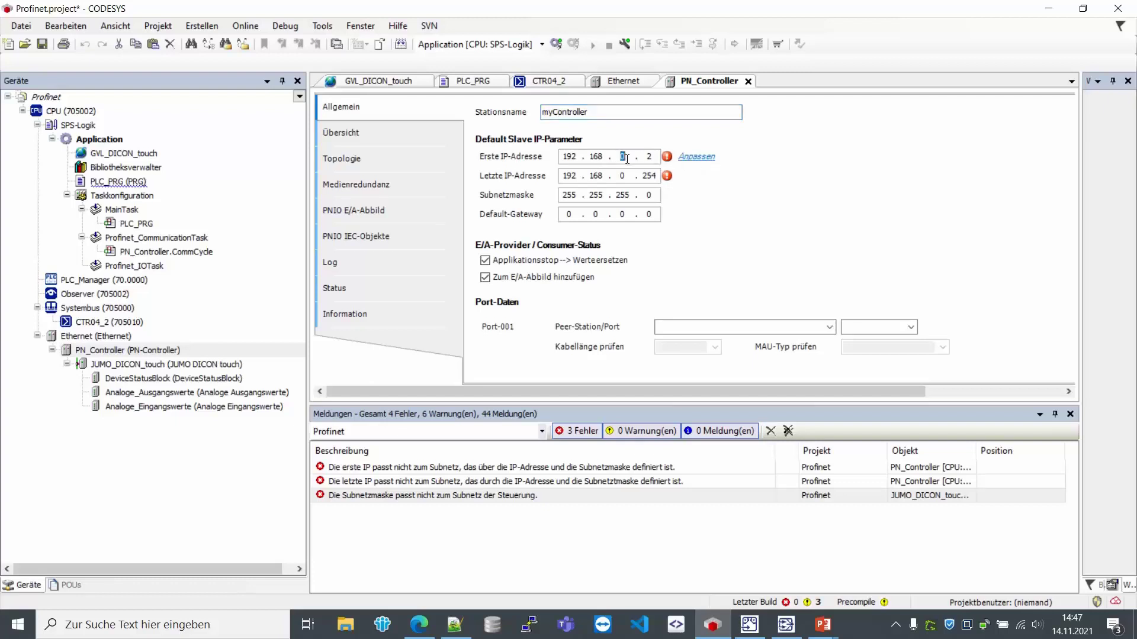
type("182 . ")
type("0")
left_click_drag(630, 156, 624, 155)
type("87 . 2")
left_click(696, 157)
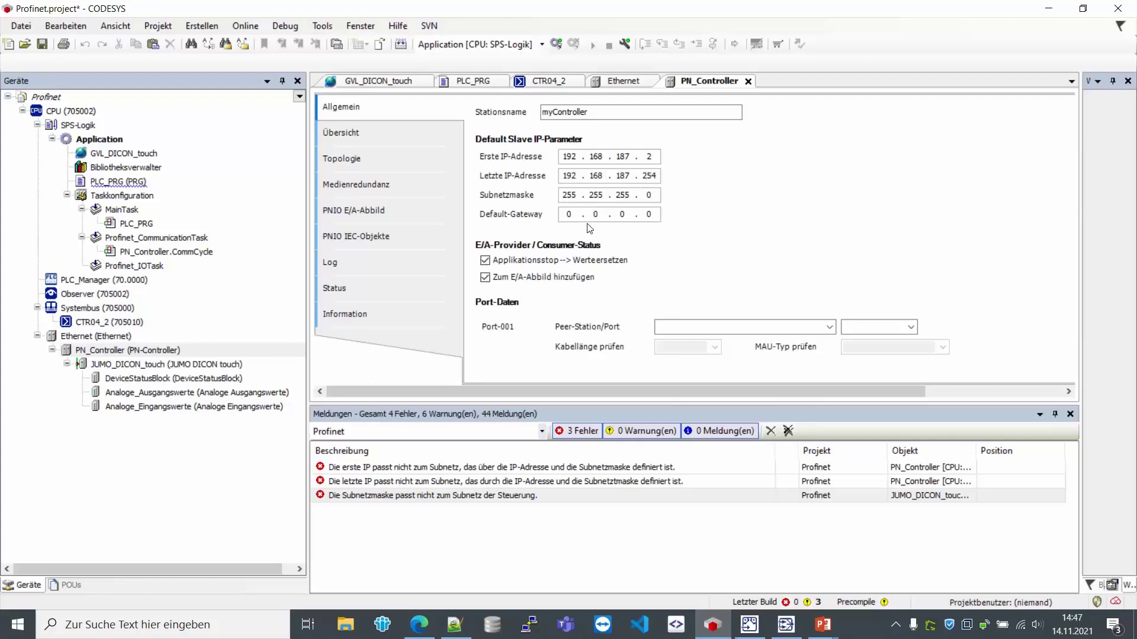
- Log in to the CPU, load the latest code changes onto it, and start the application
left_click(554, 44)
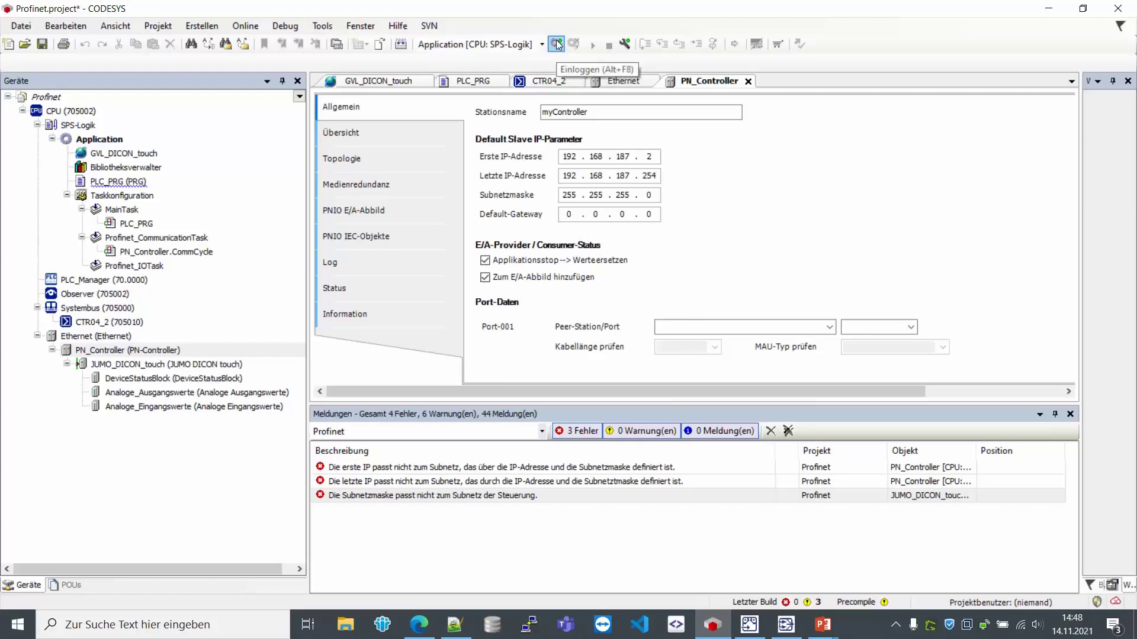
left_click(556, 44)
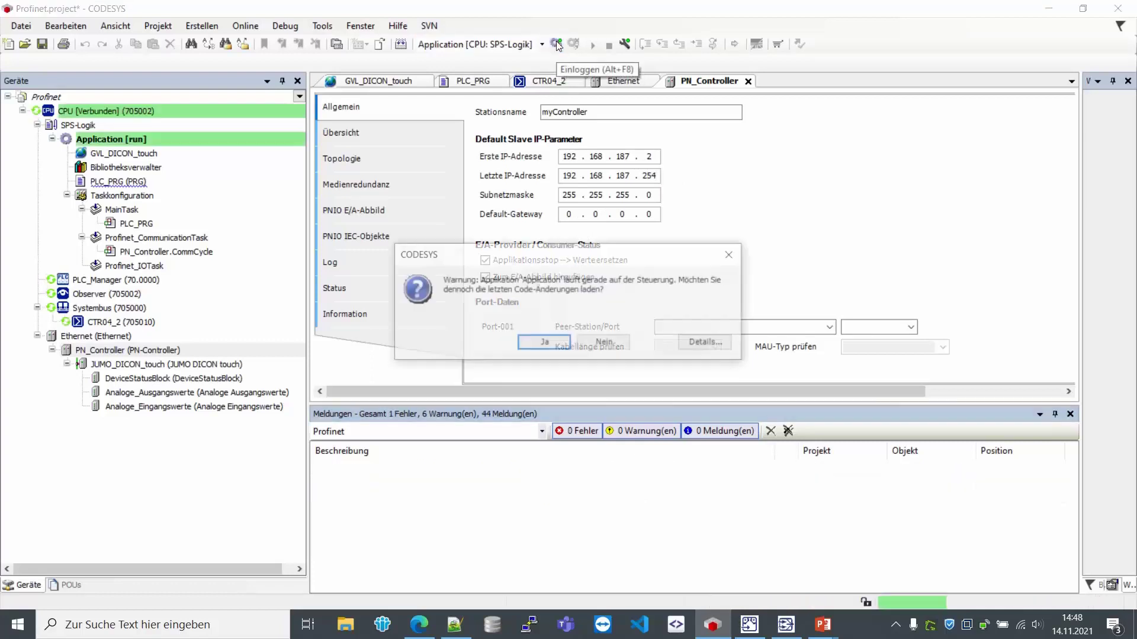
left_click(554, 345)
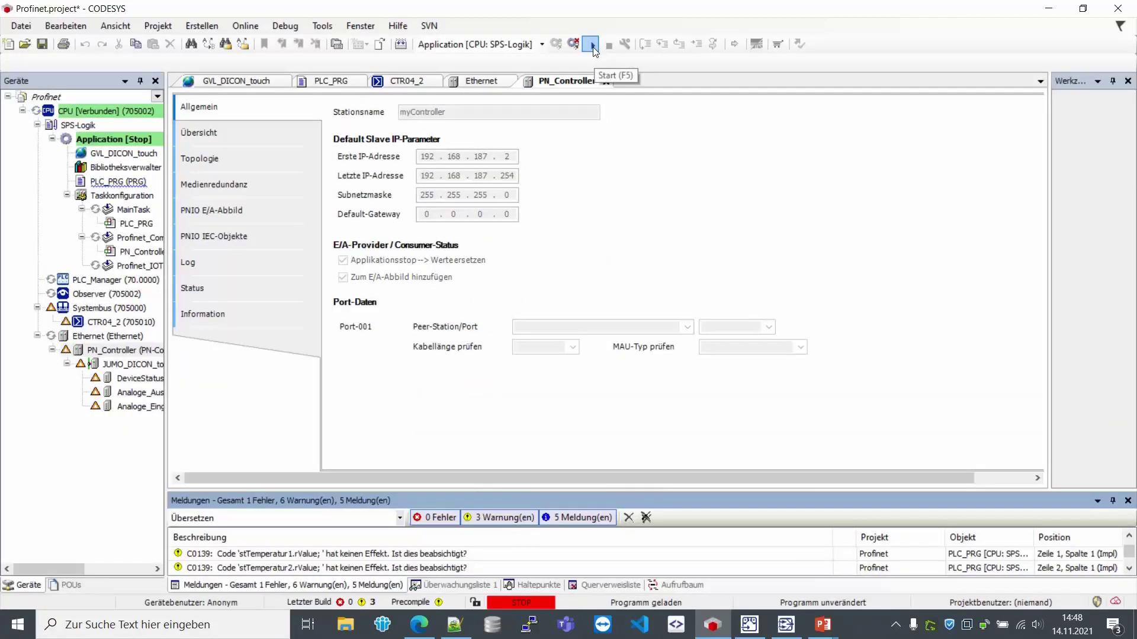
left_click(593, 47)
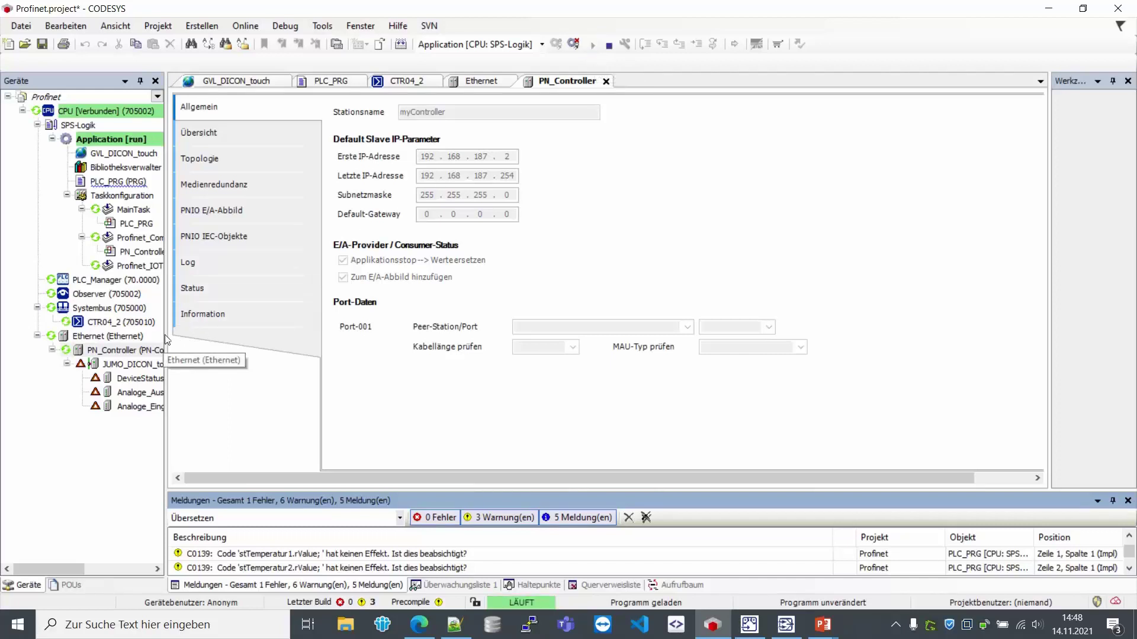
- Widen the device tree and view the PN_Controller's status page
left_click_drag(164, 335, 244, 335)
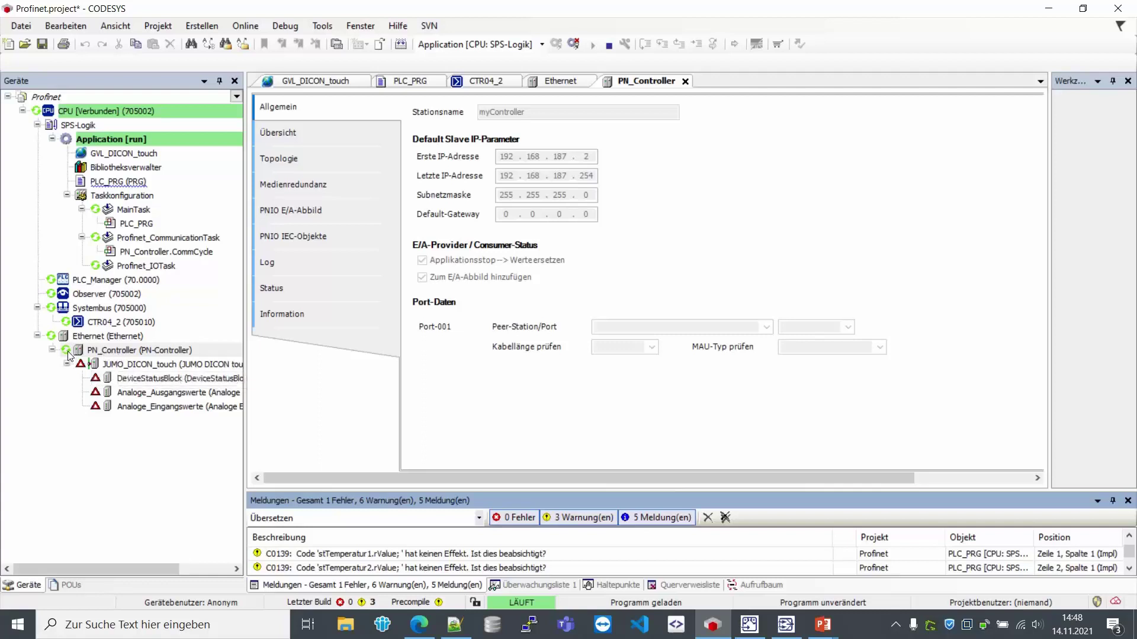
left_click(278, 288)
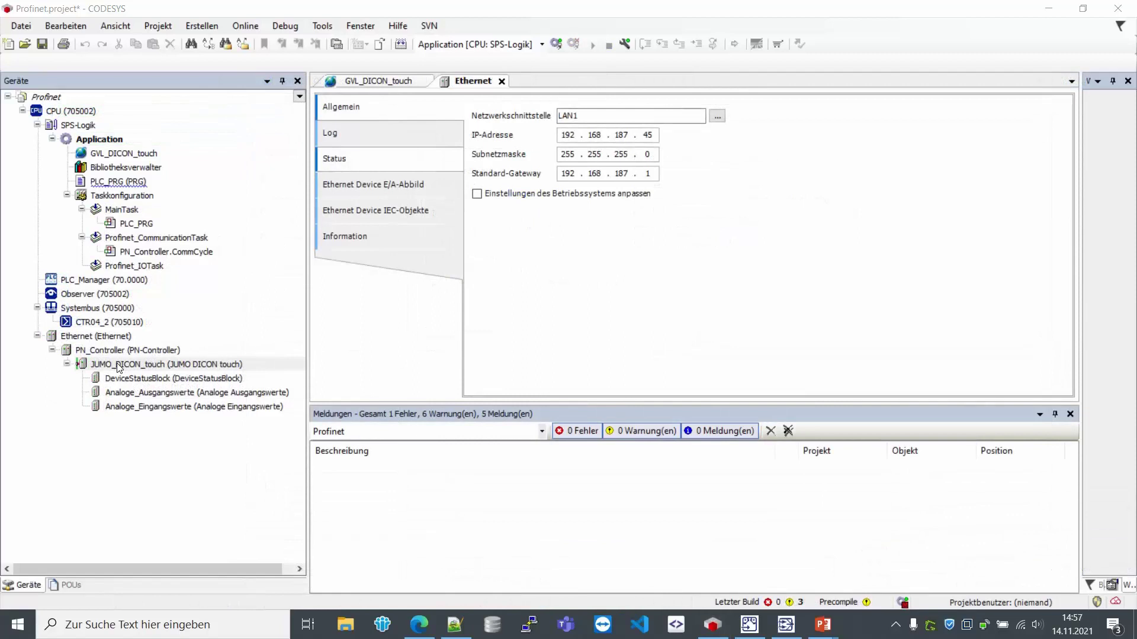
- Change JUMO_DICON_touch's station name to myDicon
double_click(119, 367)
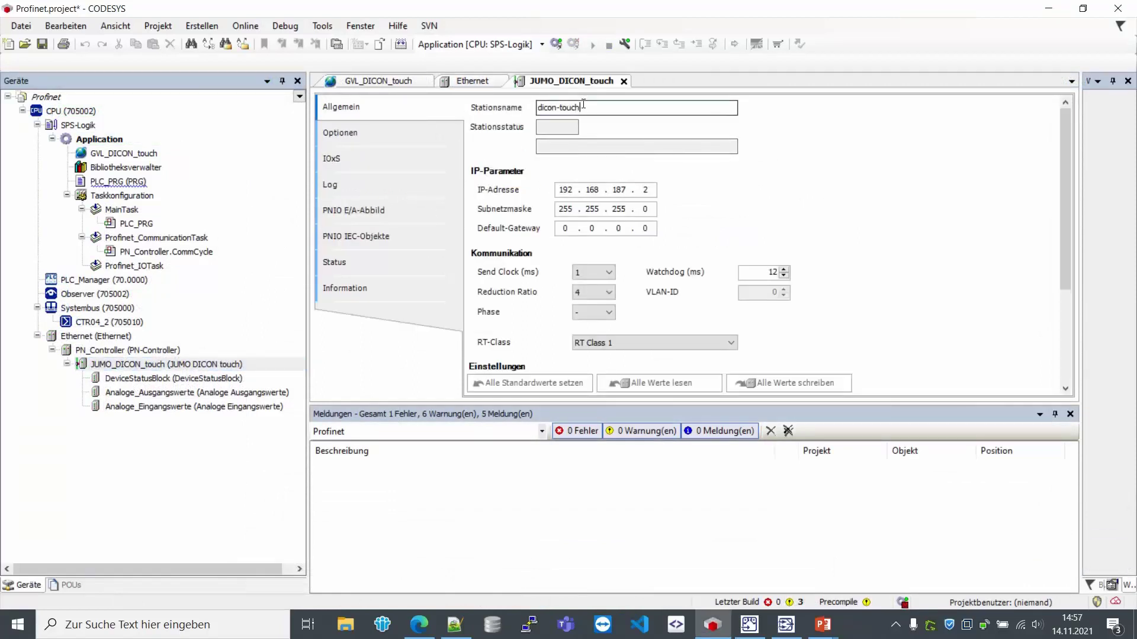
left_click_drag(582, 107, 539, 110)
type("myDicon")
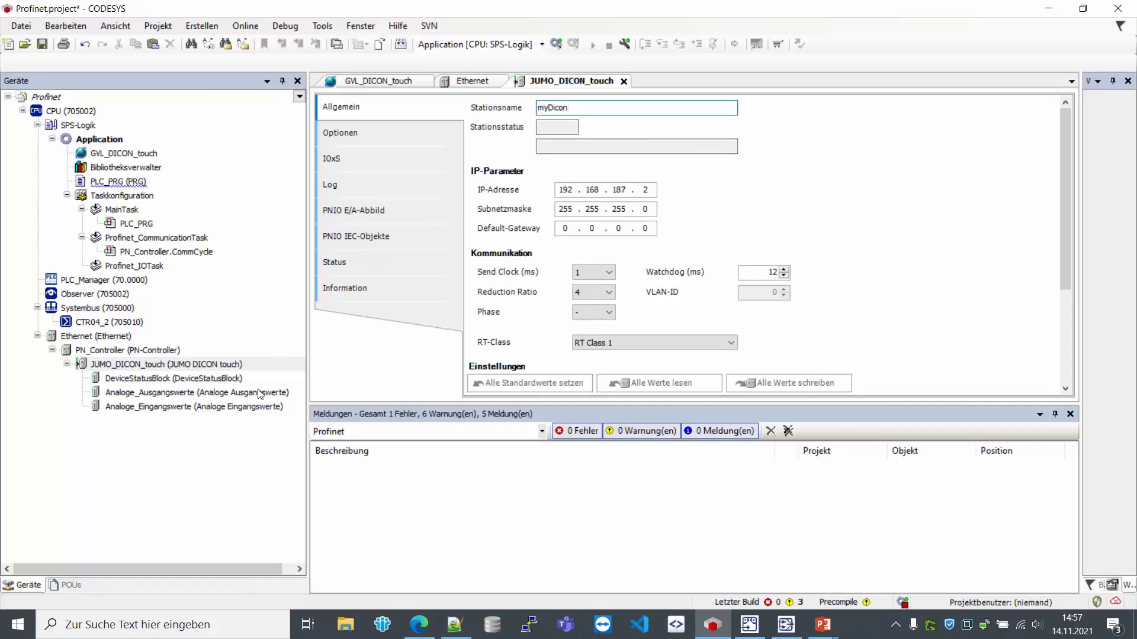
- In Analoge_Ausgangswerte's I/O mapping, assign the first output channel (%QD722) a variable path under Application.GVL_DICON_touch
left_click(168, 395)
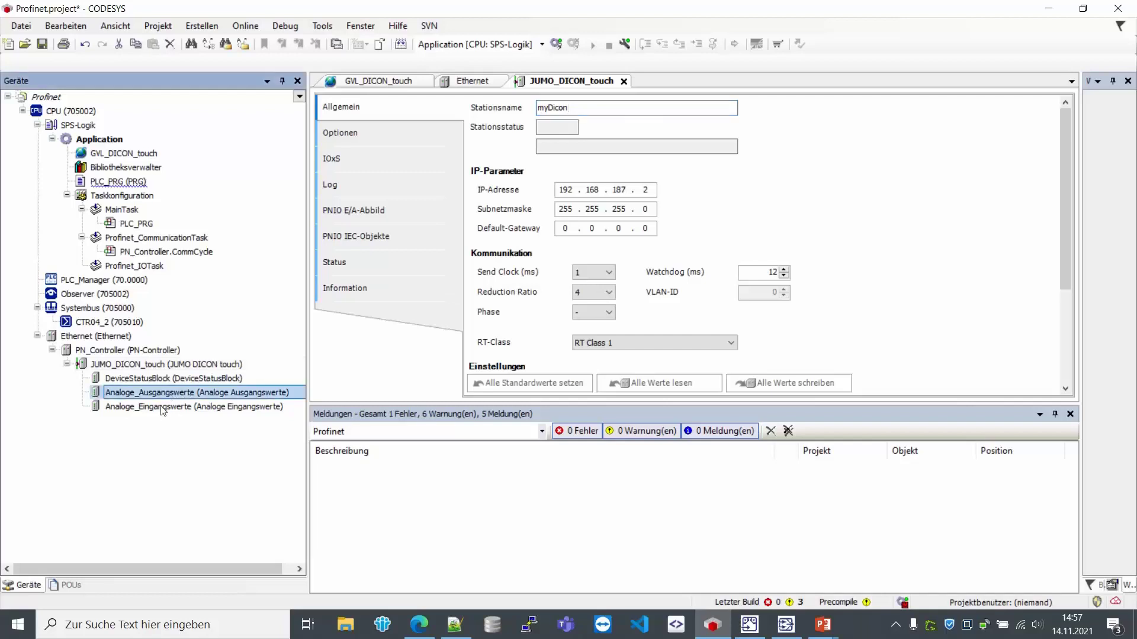
double_click(133, 393)
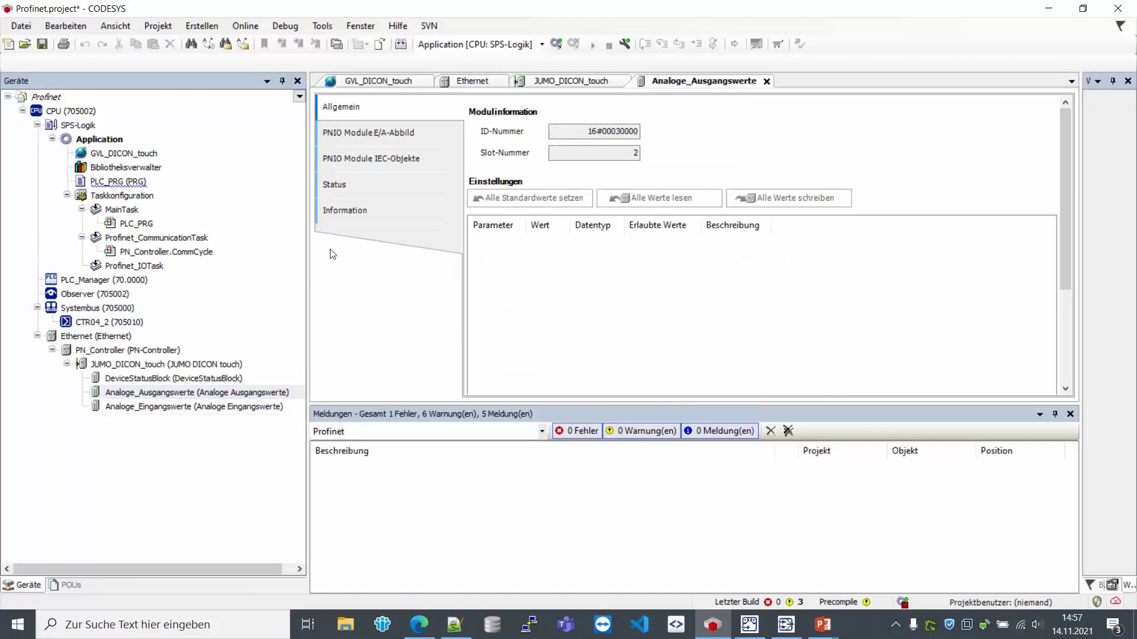
left_click(367, 133)
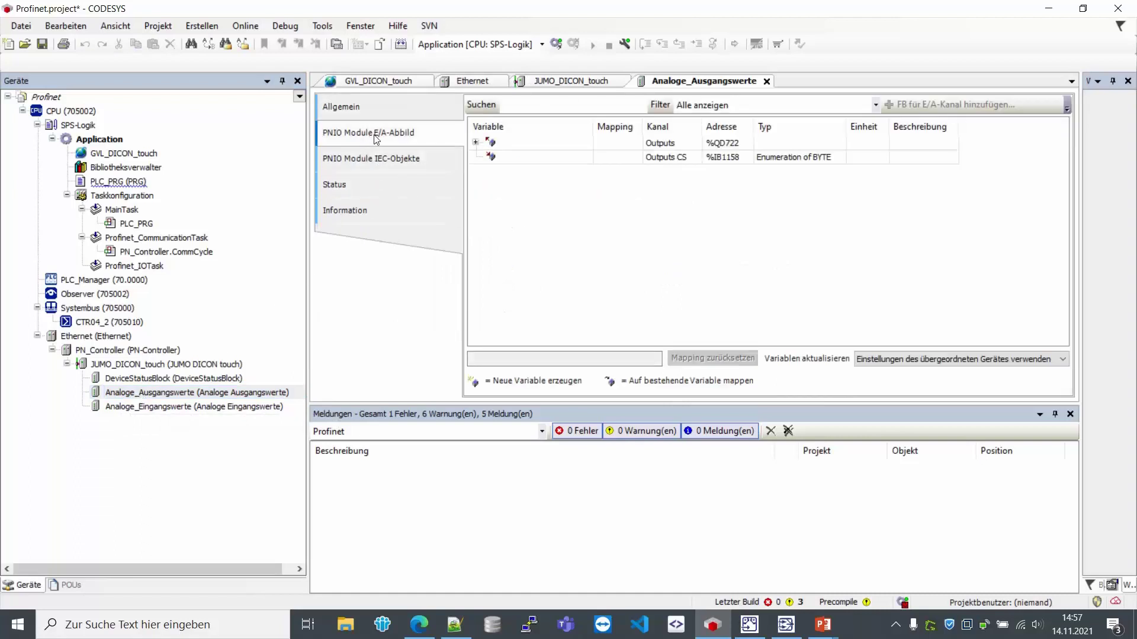
left_click(475, 142)
double_click(529, 160)
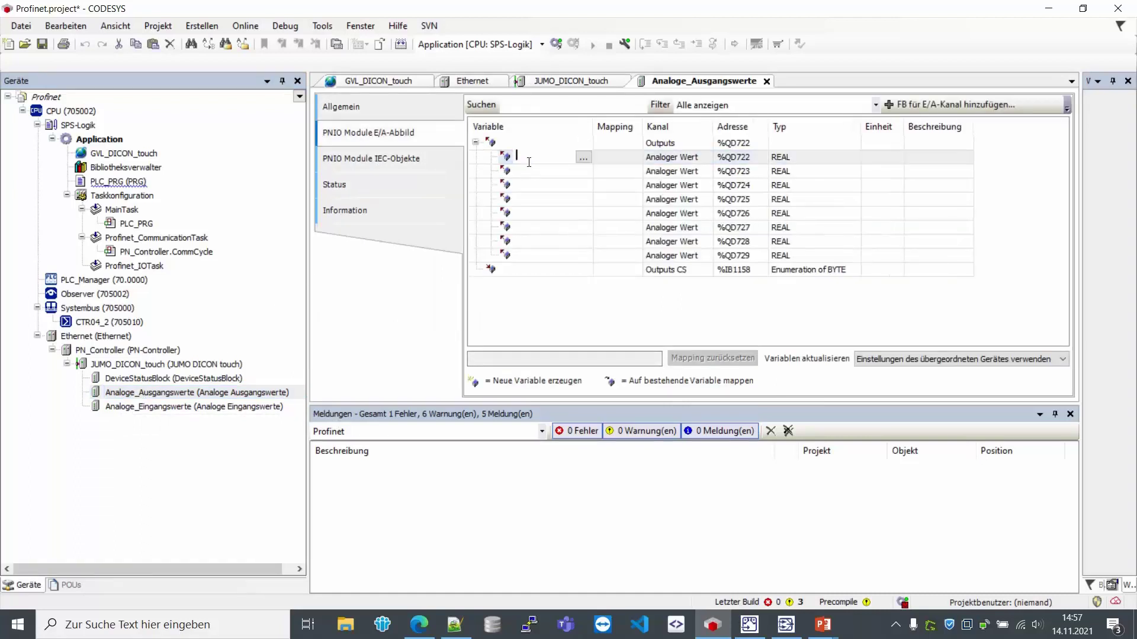
type("Application.")
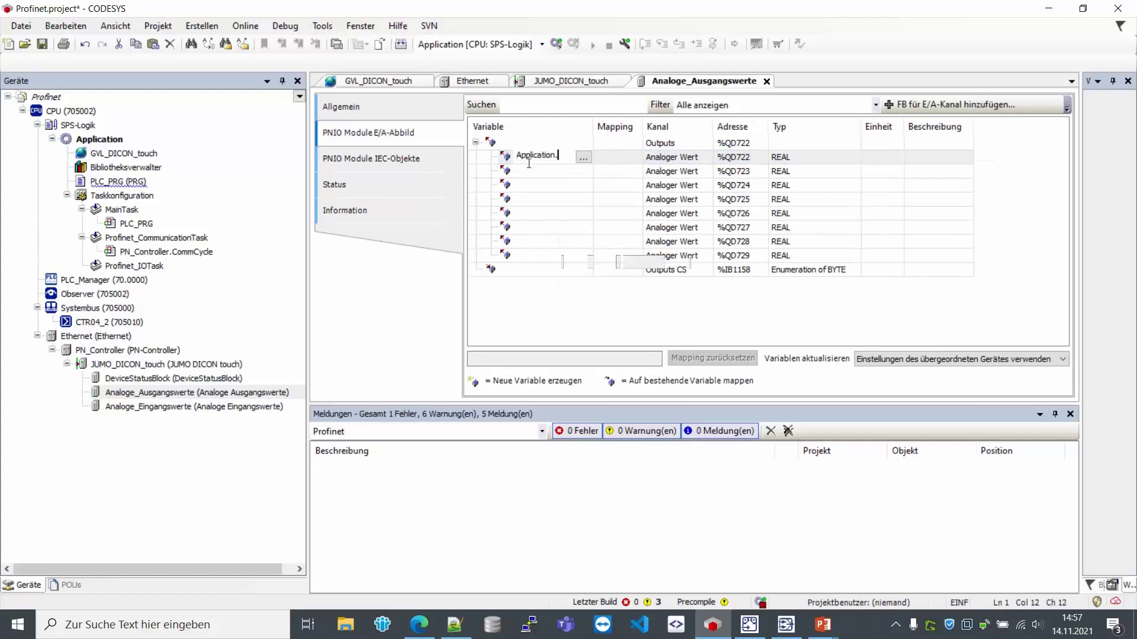
type("F")
key("BackSpace")
type("GL")
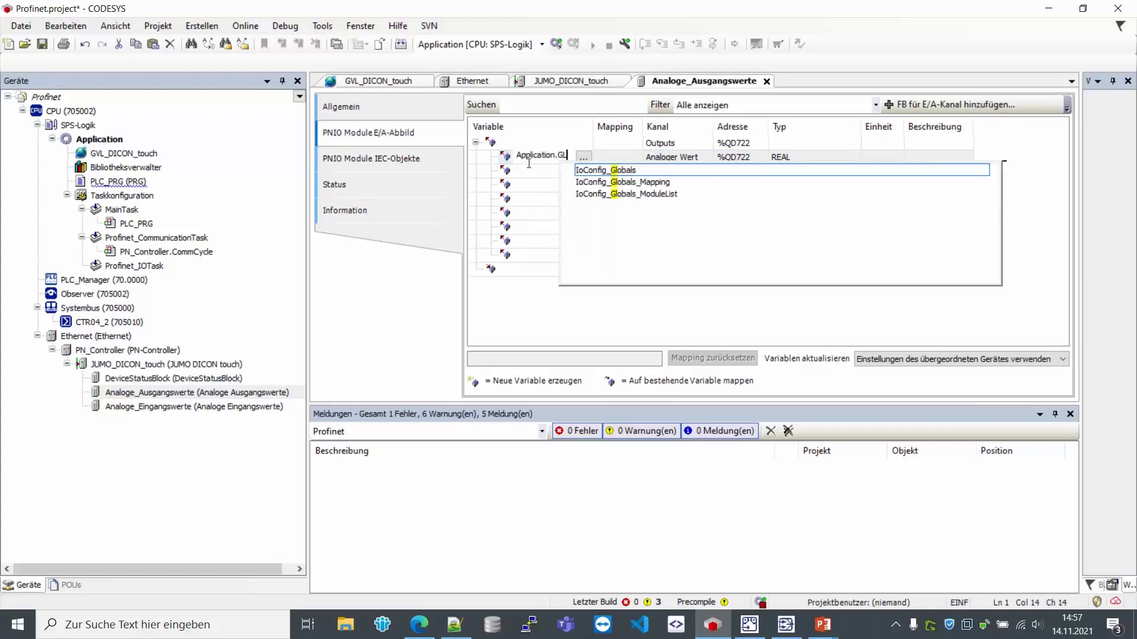
key("BackSpace")
type("VL_DICON_")
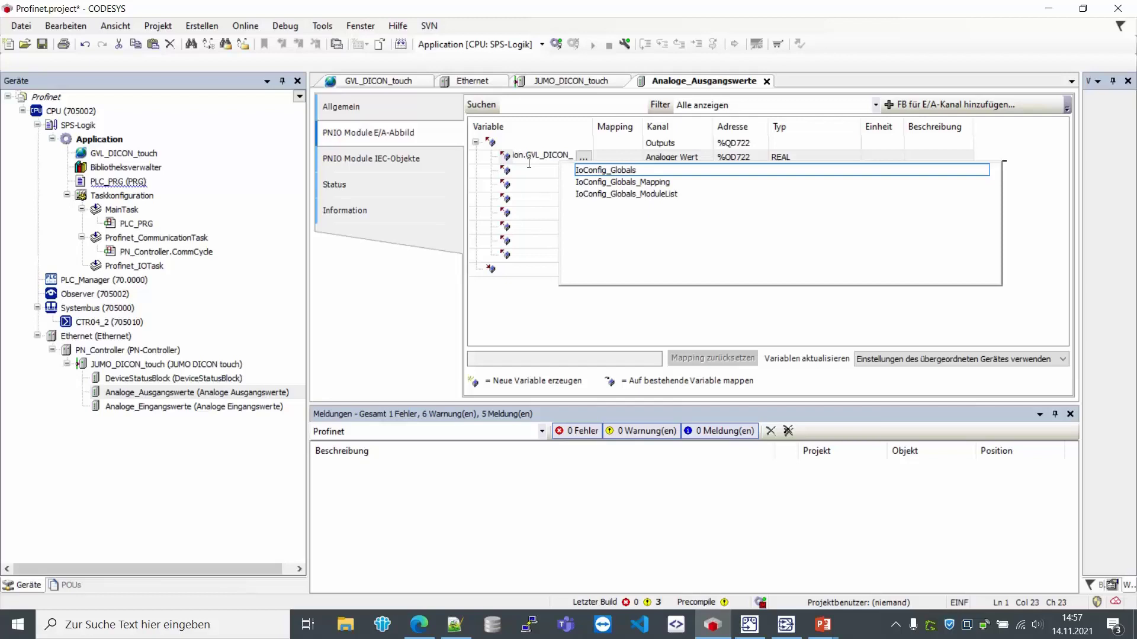
type("t")
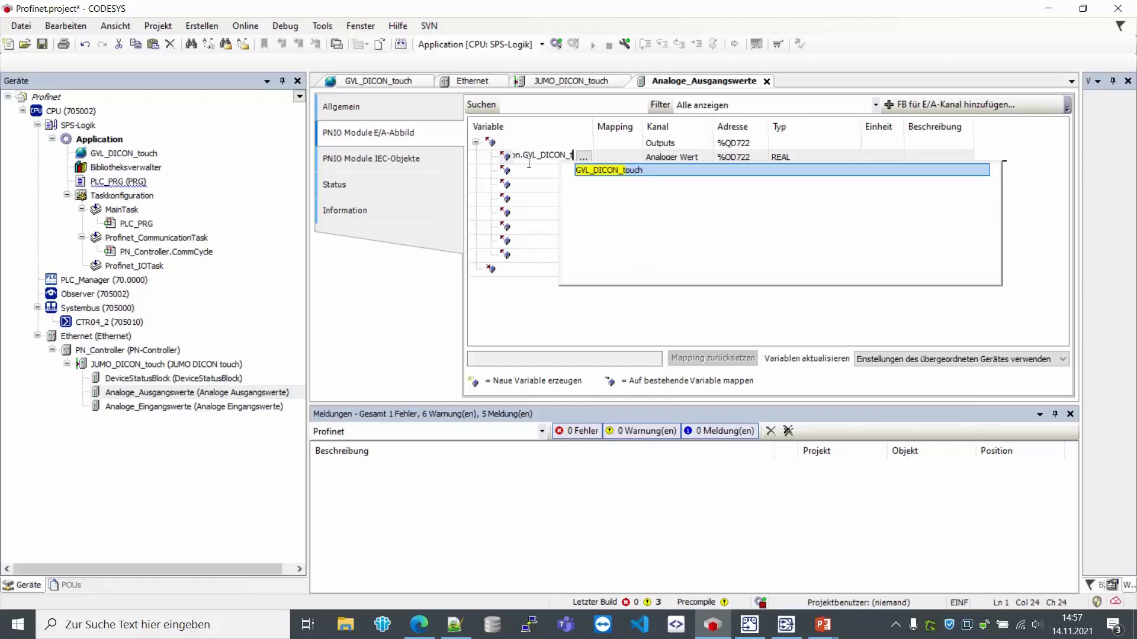
key("Return")
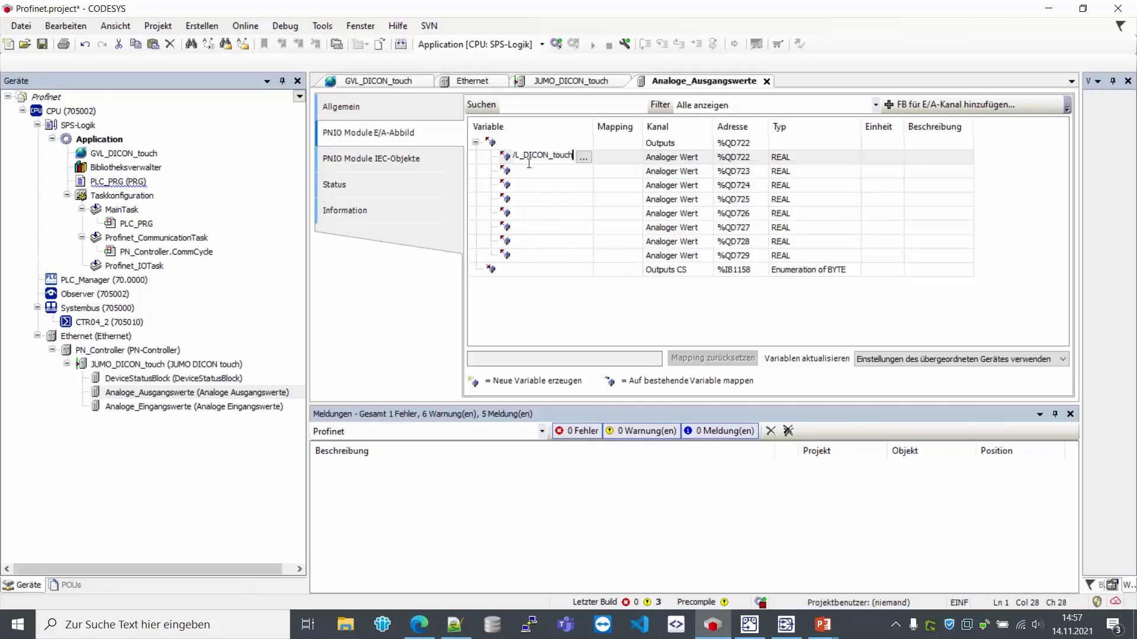
type(".")
key("Down")
key("Down")
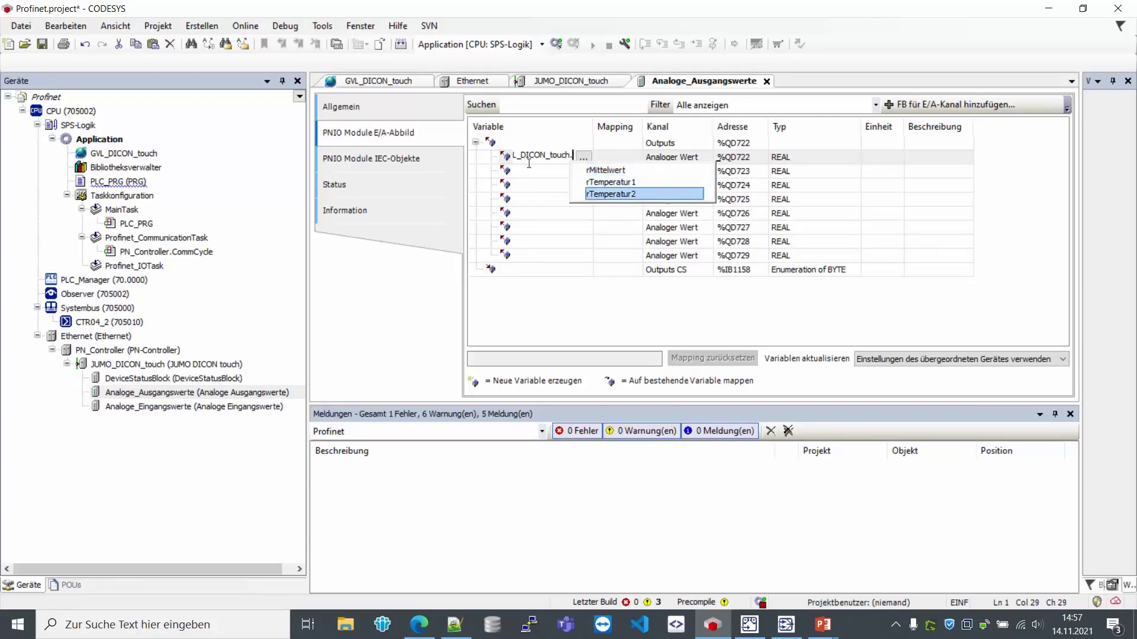
key("Up")
key("Return")
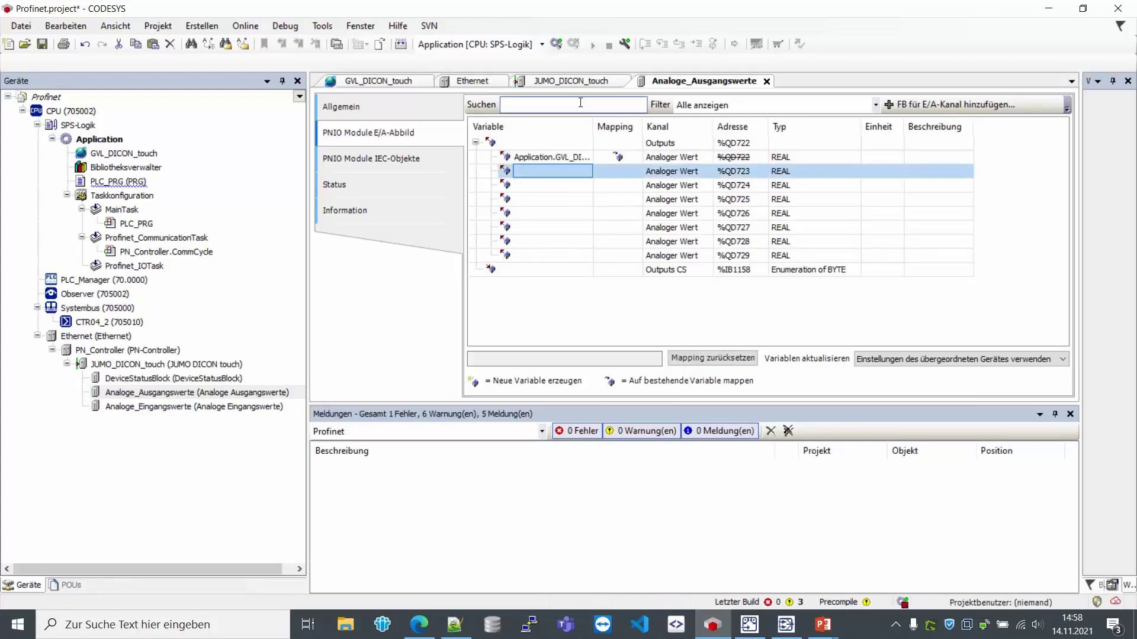
- Widen the variable column and correct the %QD722 output mapping to Application.GVL_DICON_touch.rTemperatur1
left_click_drag(592, 126, 795, 126)
double_click(714, 156)
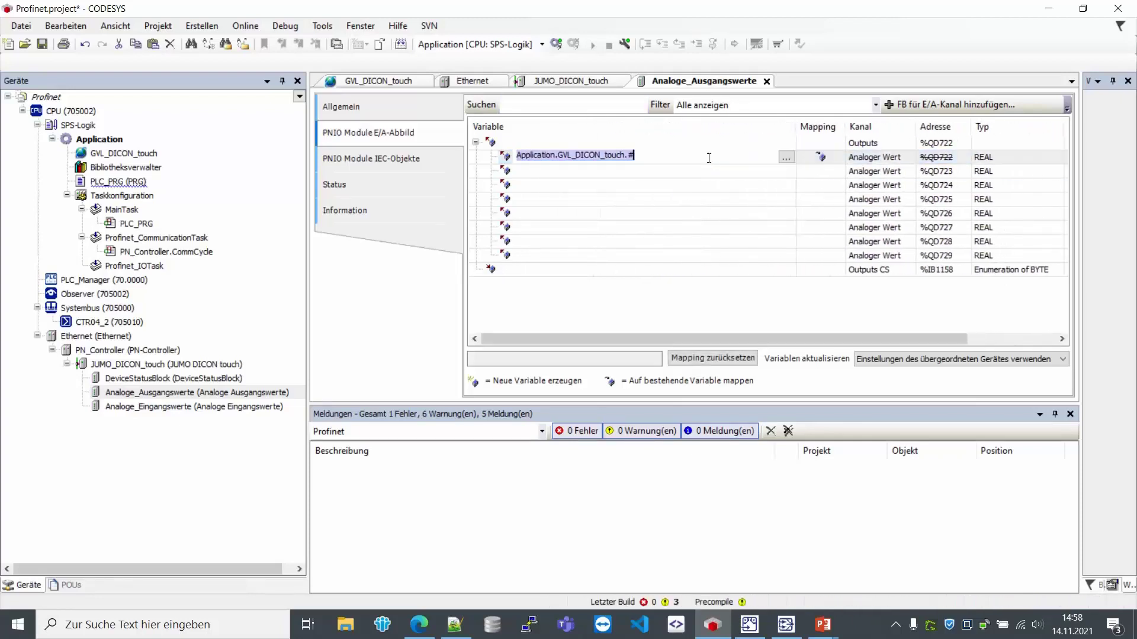
left_click(709, 157)
type(".")
key("Return")
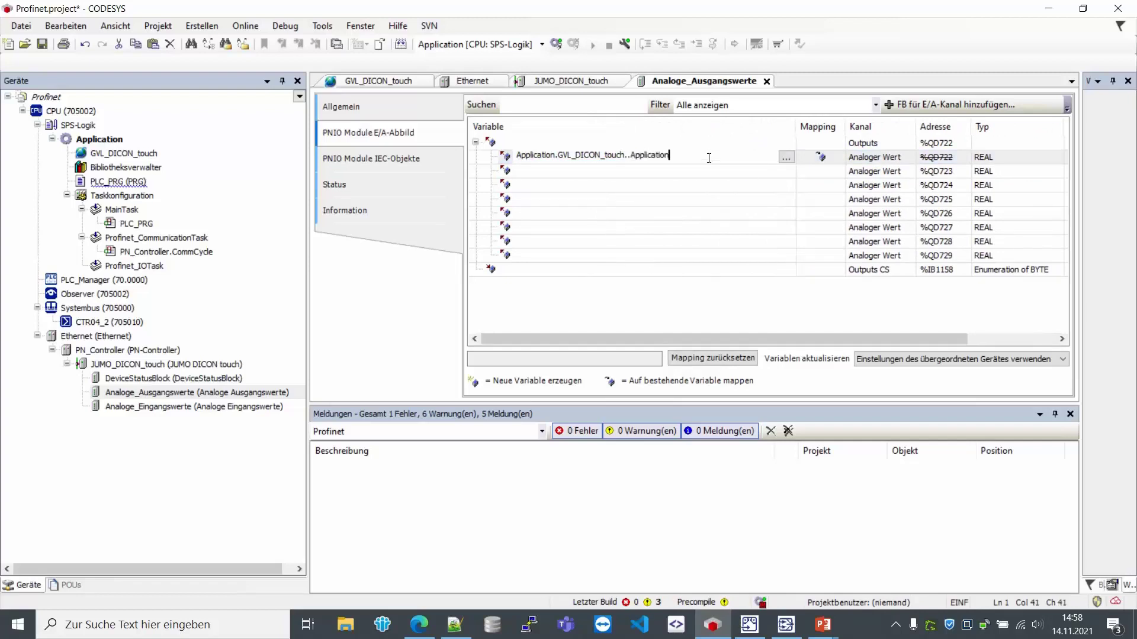
key("BackSpace")
key("BackSpace")
key("BackSpace")
key("BackSpace")
key("BackSpace")
key("BackSpace")
key("BackSpace")
key("BackSpace")
key("BackSpace")
key("BackSpace")
key("BackSpace")
type(".")
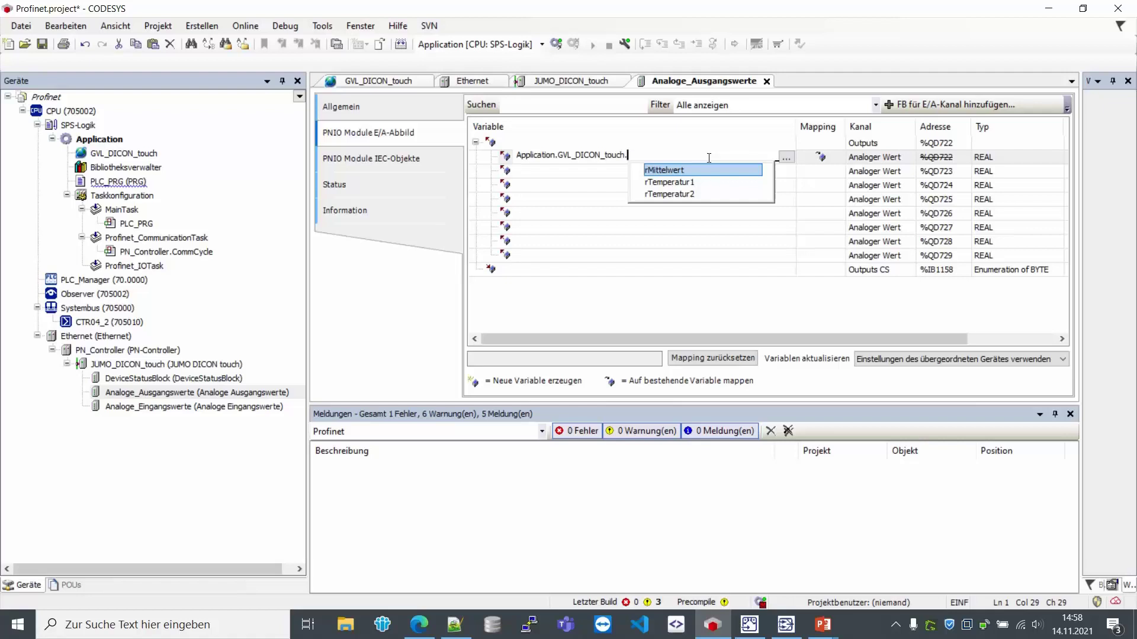
key("Down")
key("Return")
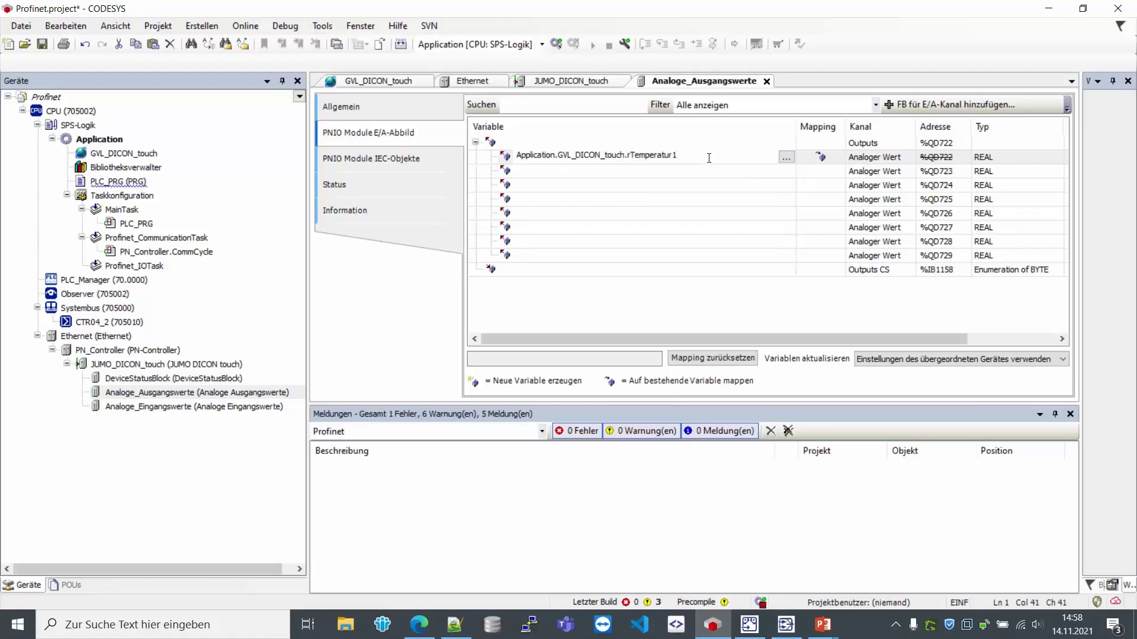
- Copy the first mapping to the second output channel (%QD723) and change it to Application.GVL_DICON_touch.rTemperatur2
key("shift+Home")
key("ctrl+c")
key("Down")
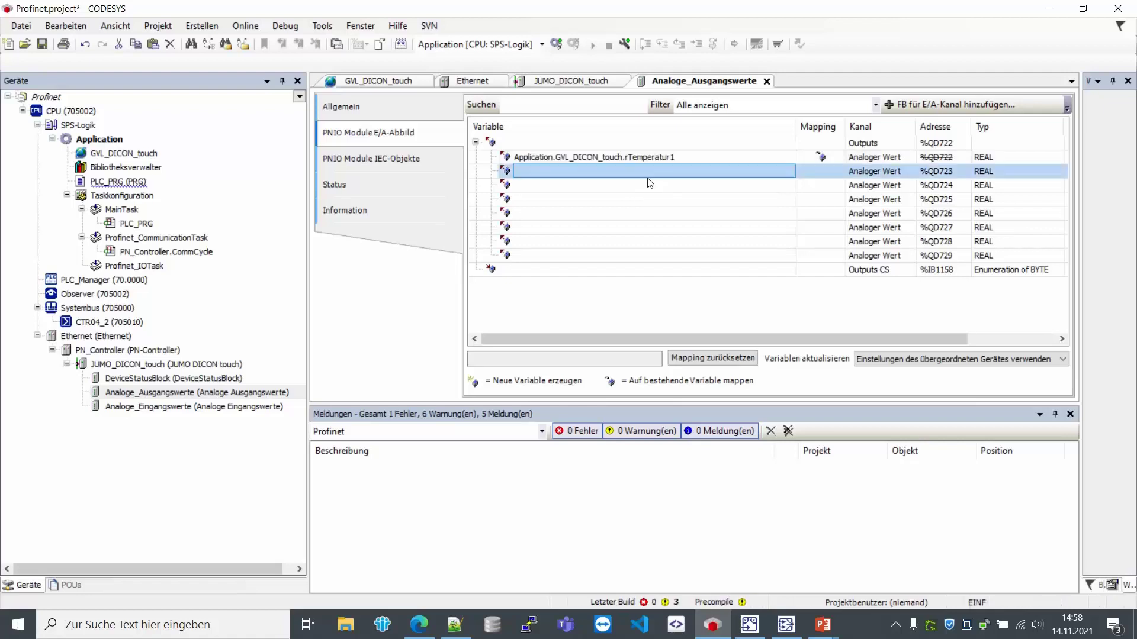
key("ctrl+v")
key("BackSpace")
type("2")
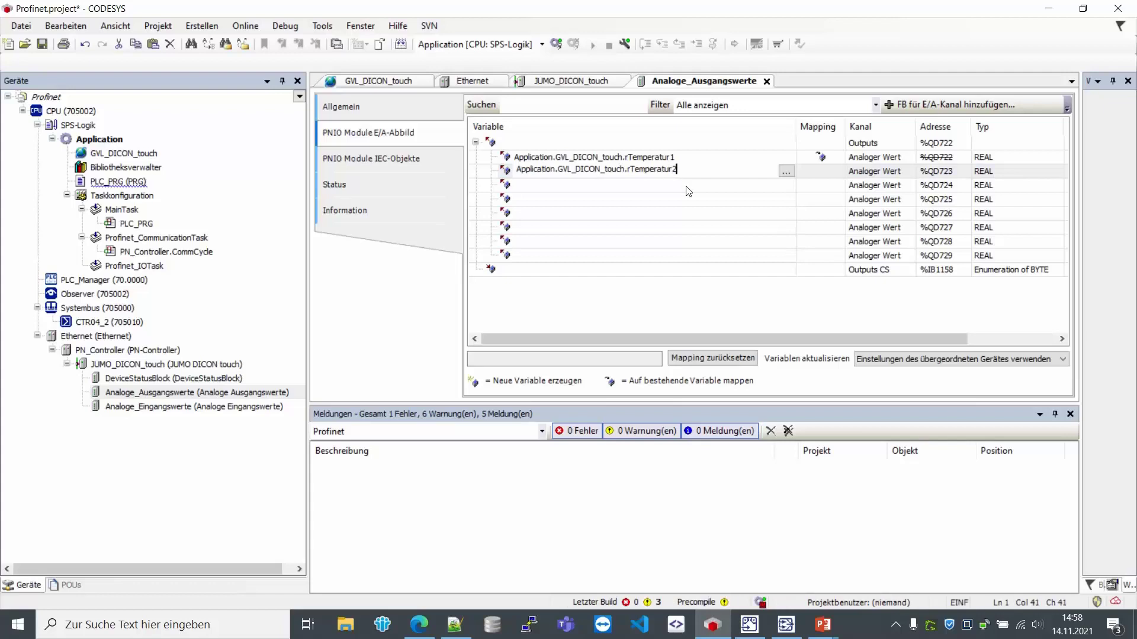
key("Down")
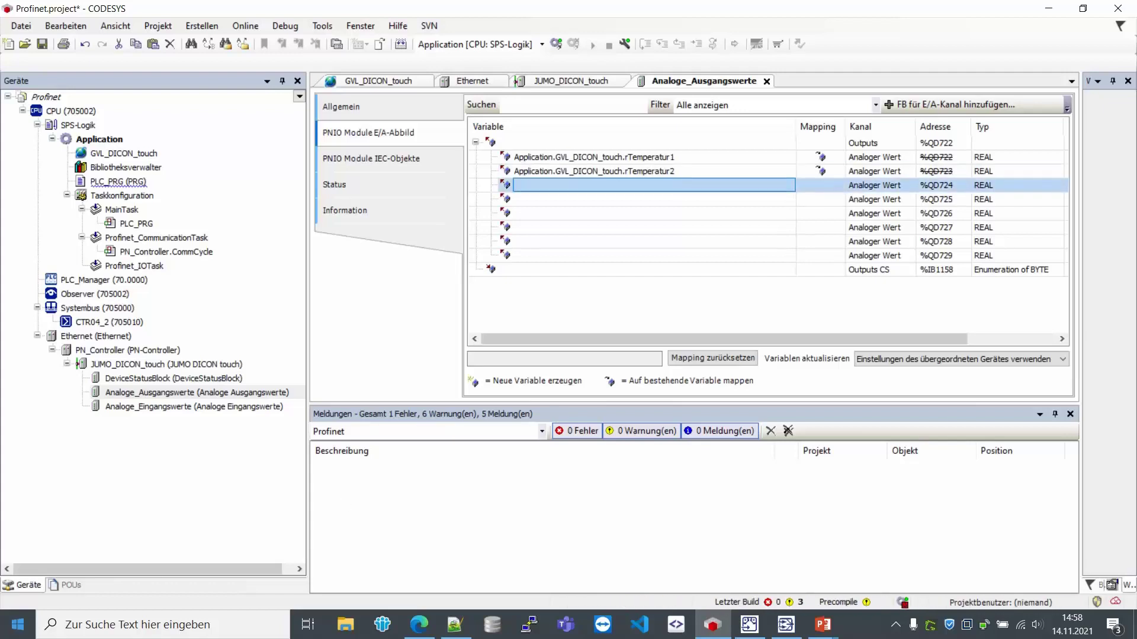
- In Analoge_Eingangswerte's I/O mapping, map the first input channel (%ID290) to Application.GVL_DICON_touch.rMittelwert
left_click(125, 406)
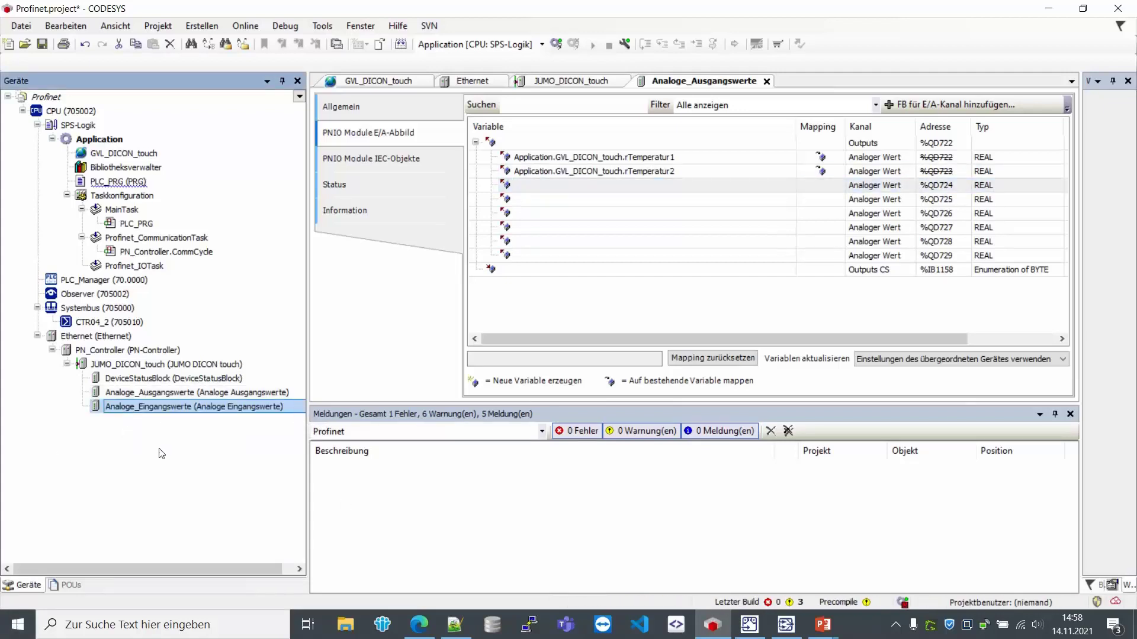
double_click(114, 407)
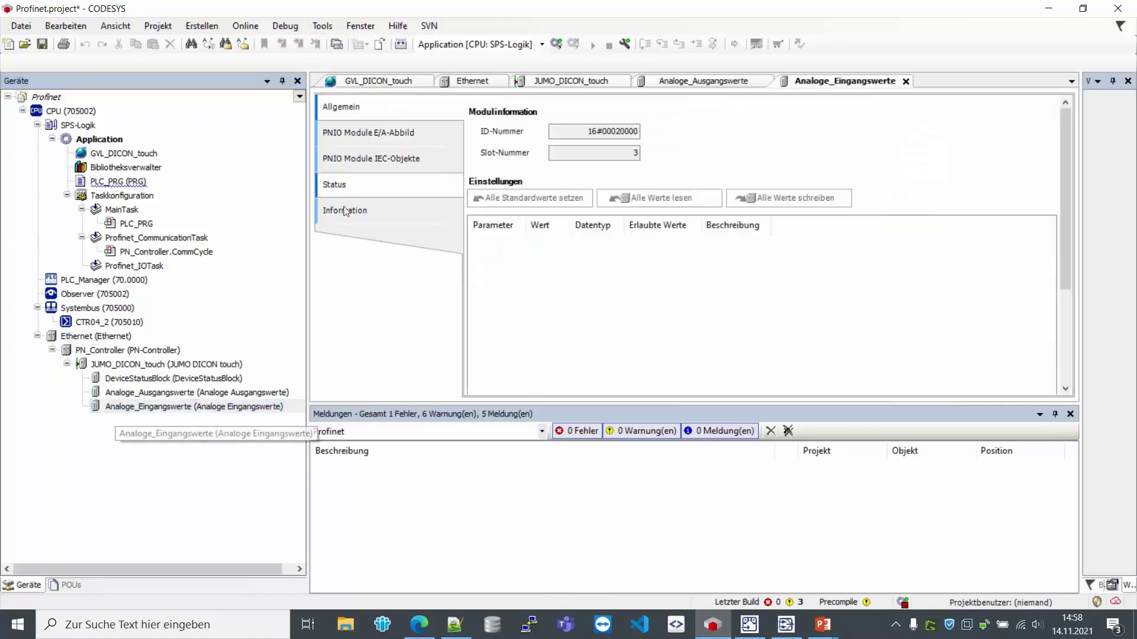
left_click(379, 133)
left_click(475, 143)
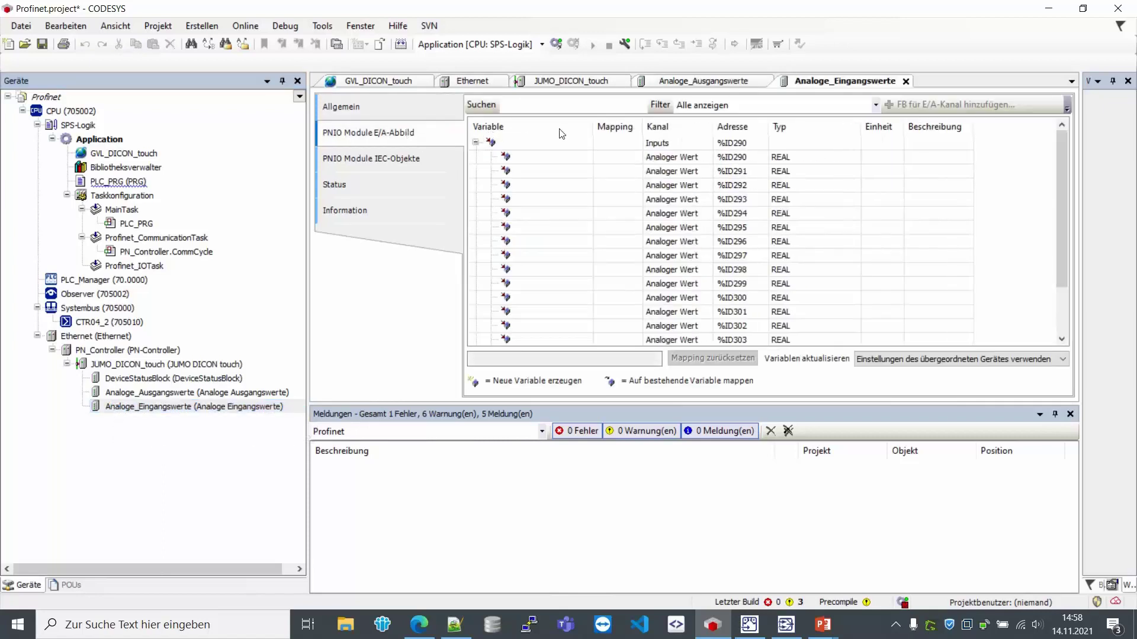
left_click_drag(607, 128, 692, 128)
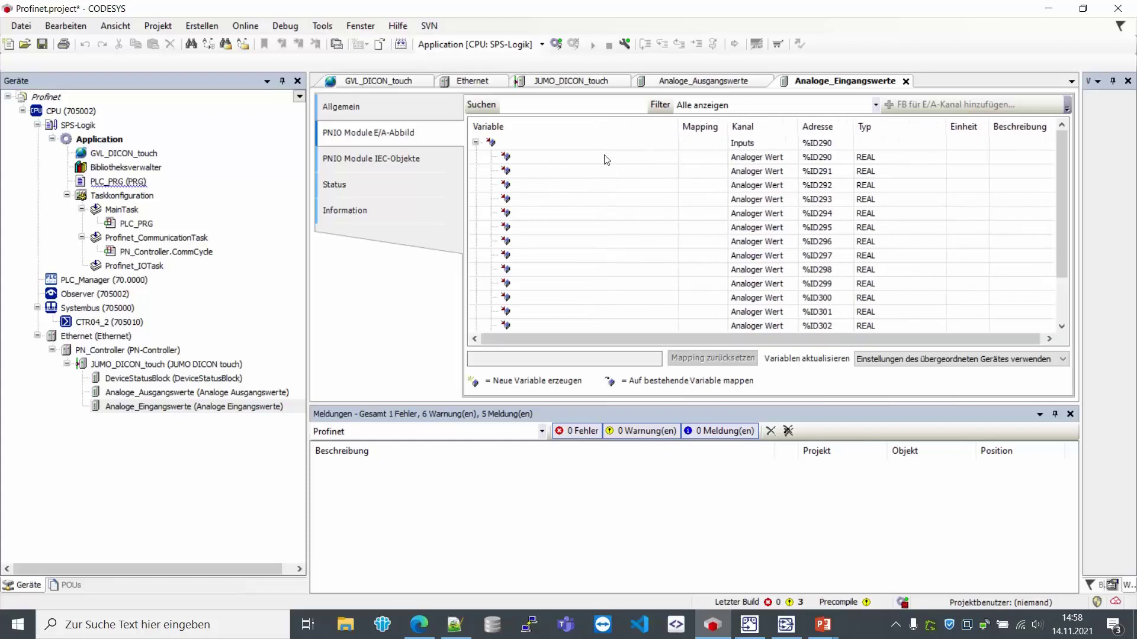
double_click(602, 156)
type("GVL")
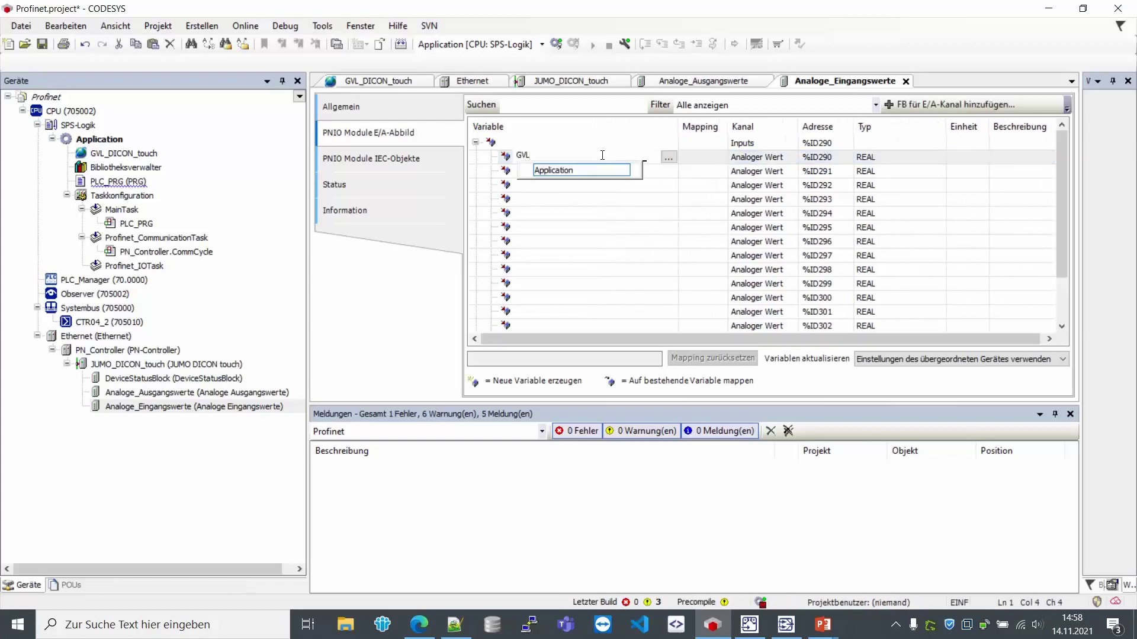
key("Down")
key("Return")
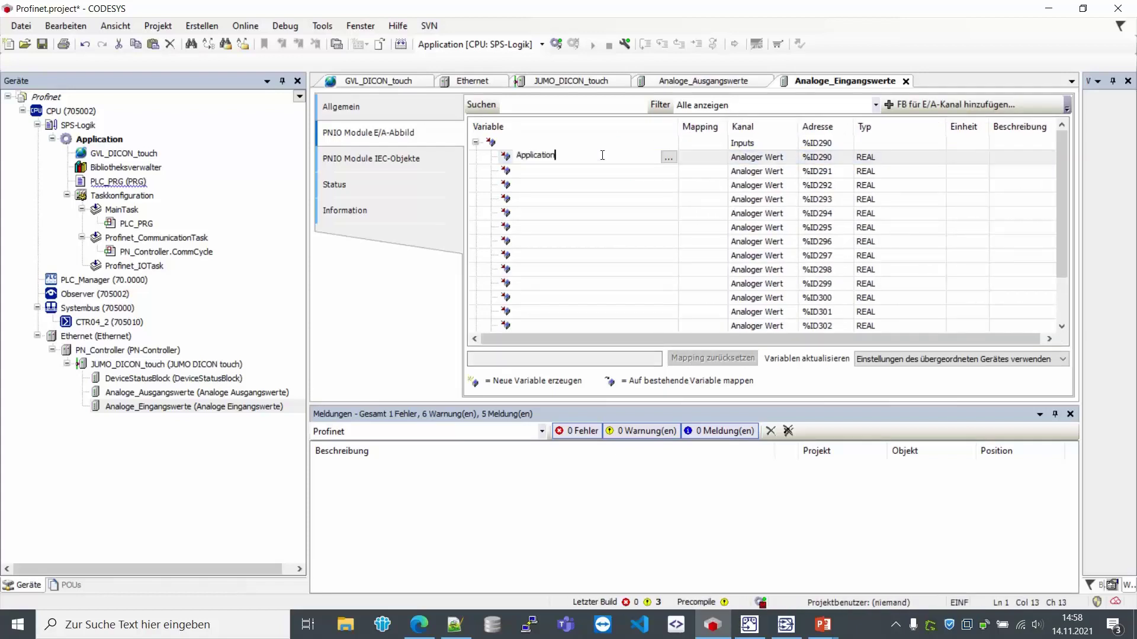
type(".GVL")
key("Return")
type(".")
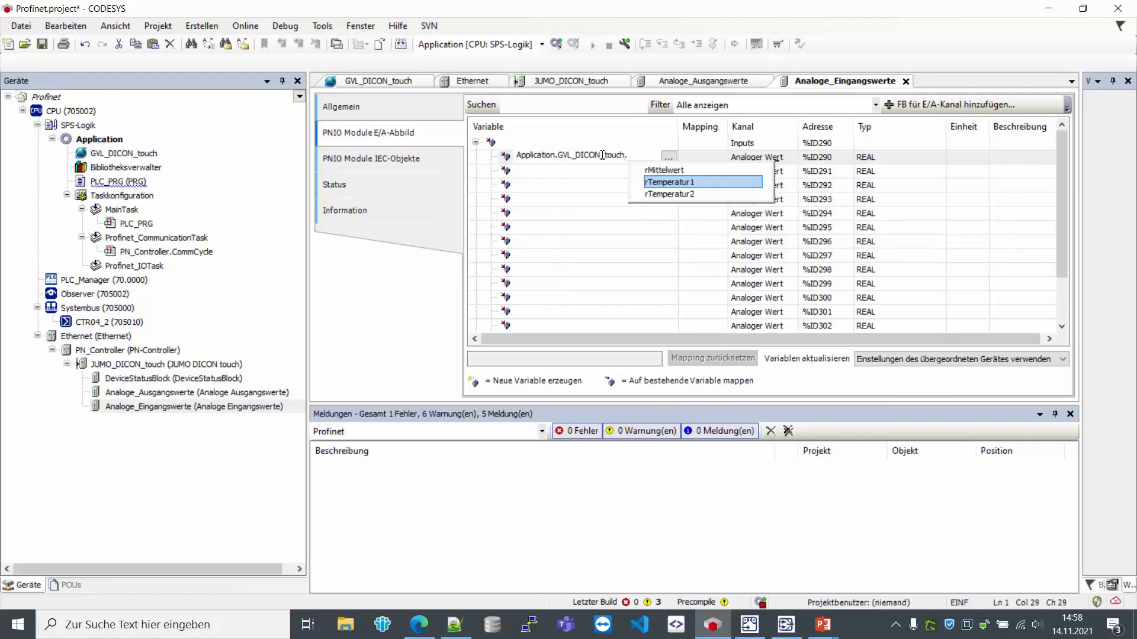
key("Up")
key("Return")
key("Return")
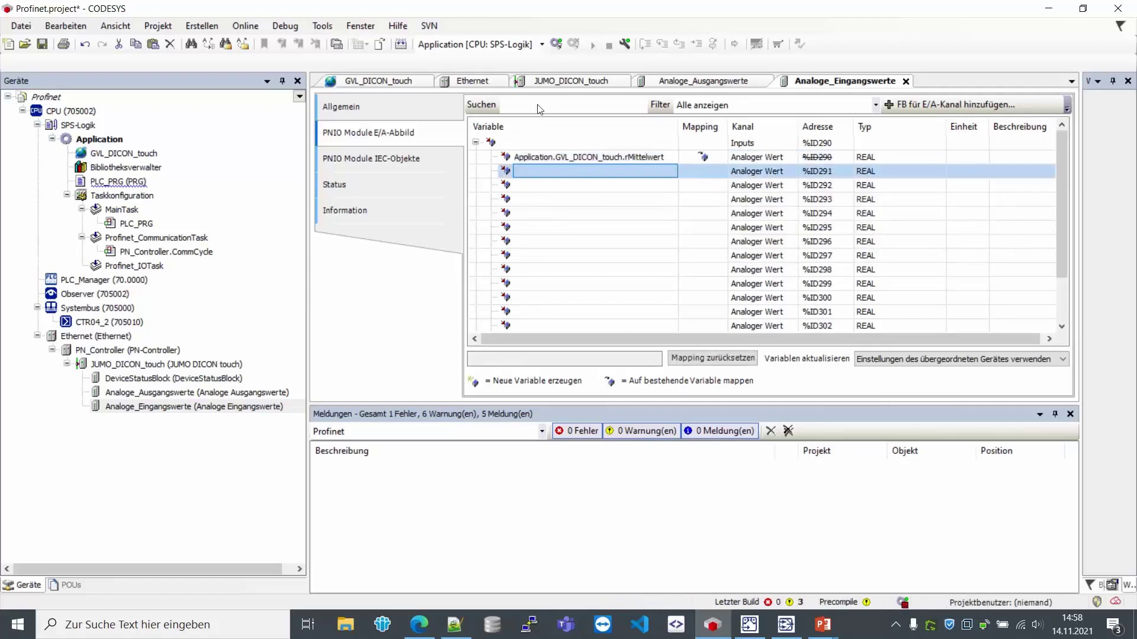
- Log in to the CPU, load the latest code changes despite the running application, and start the application
left_click(557, 45)
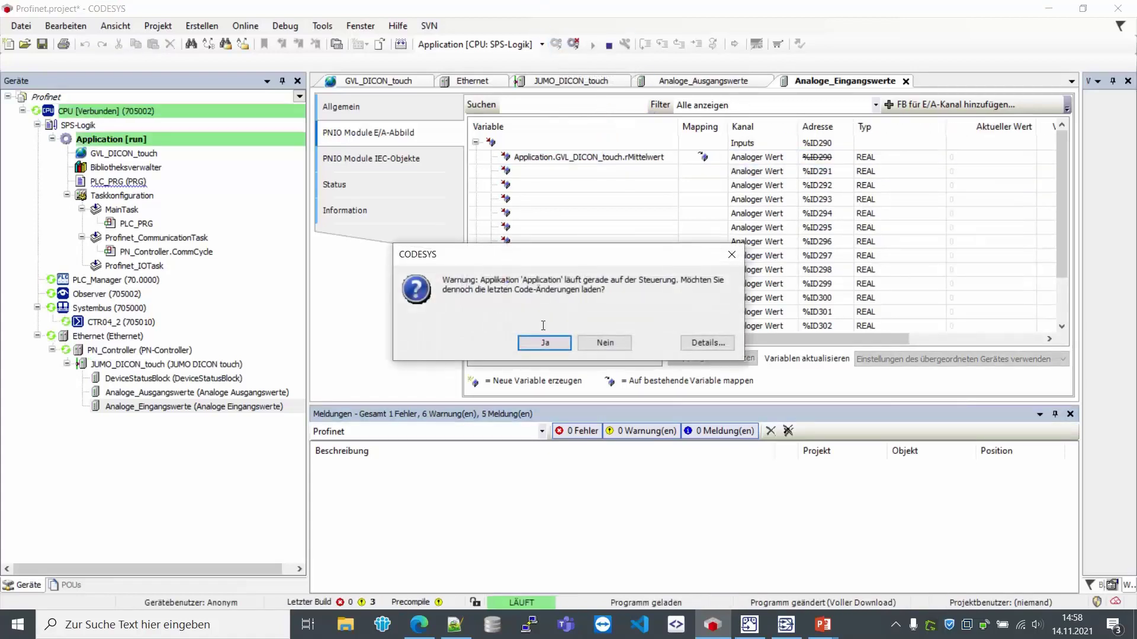
left_click(541, 342)
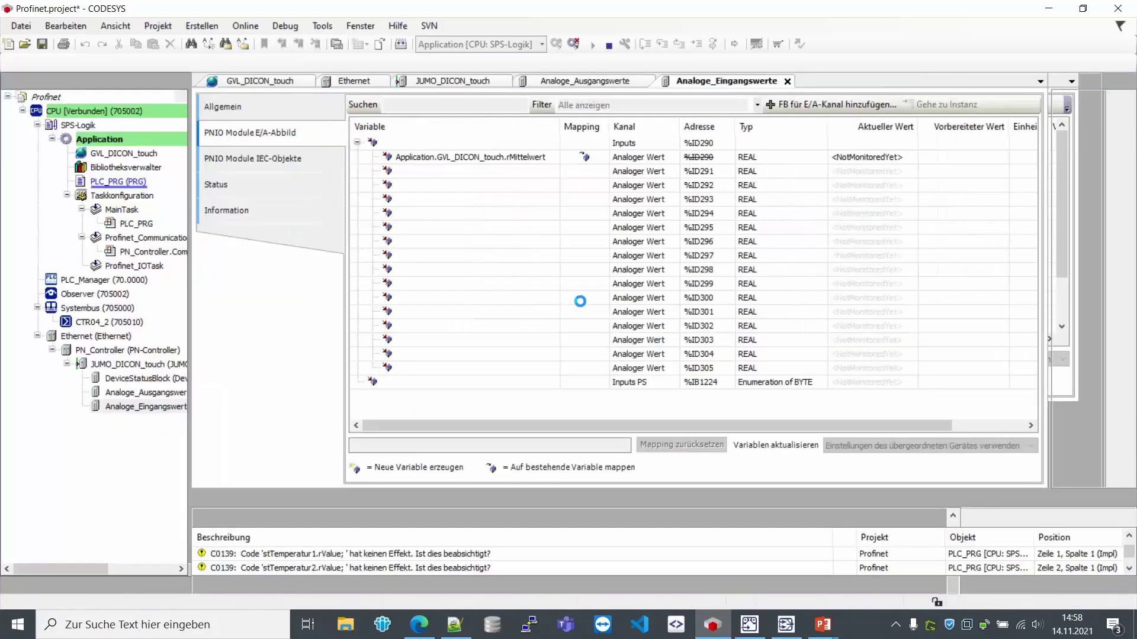
left_click(592, 46)
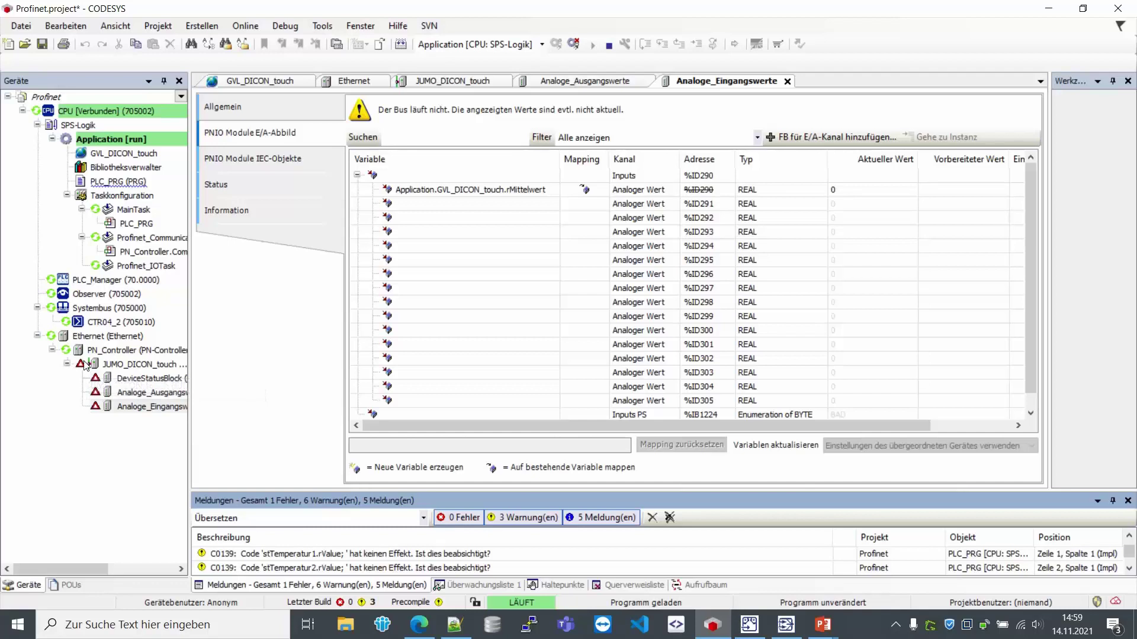
- Open the PN_Controller's topology view and scan the Profinet network for connected devices
left_click(118, 353)
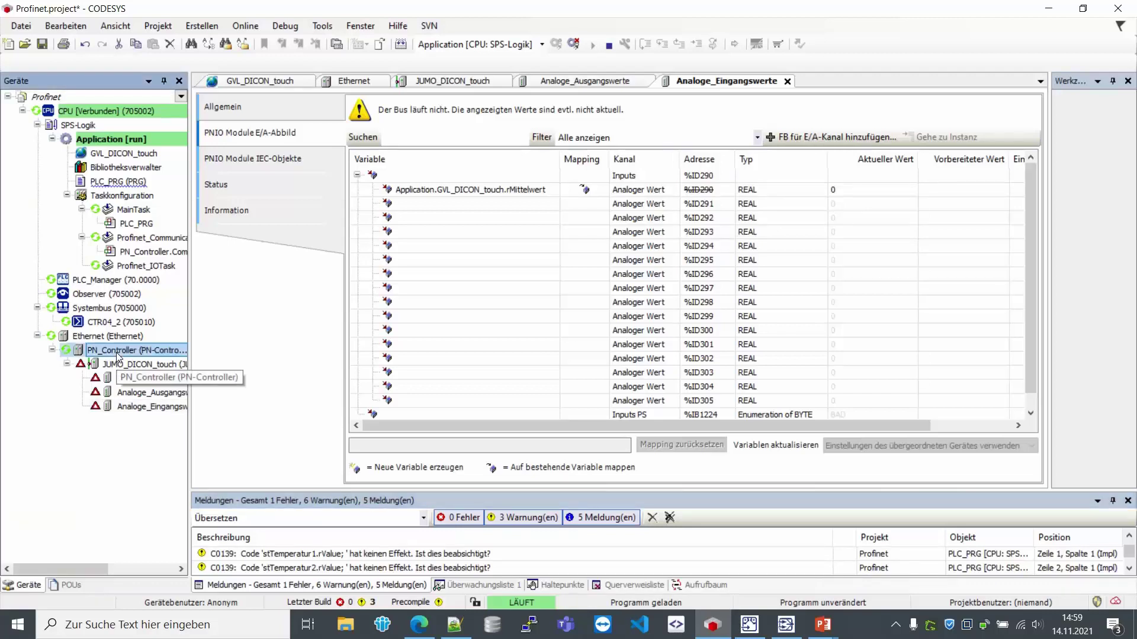
double_click(118, 354)
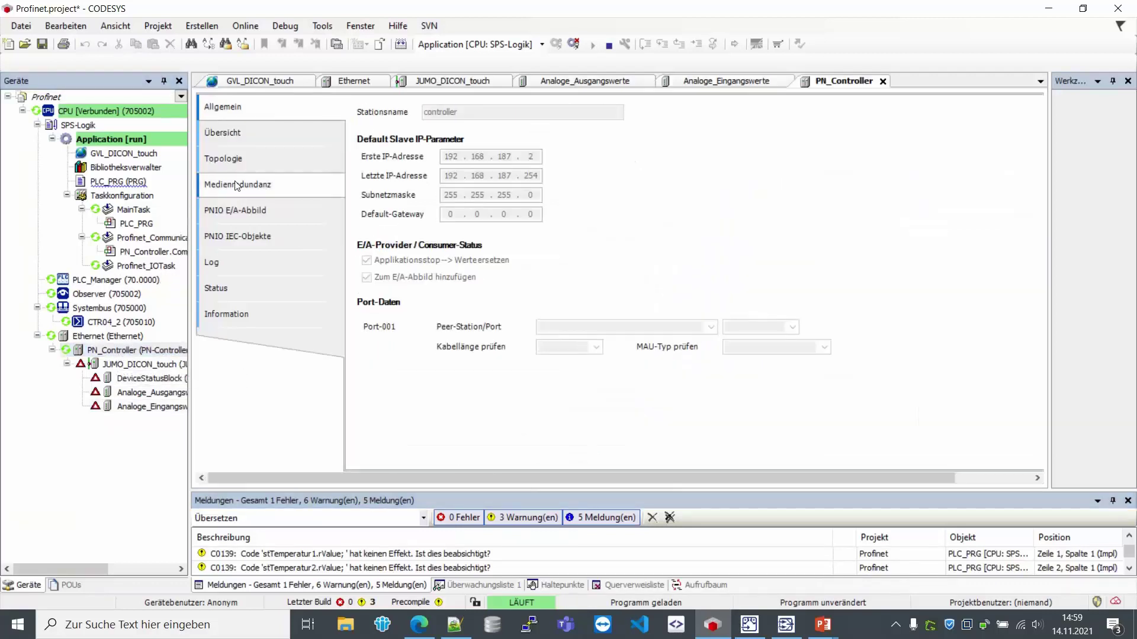
left_click(234, 160)
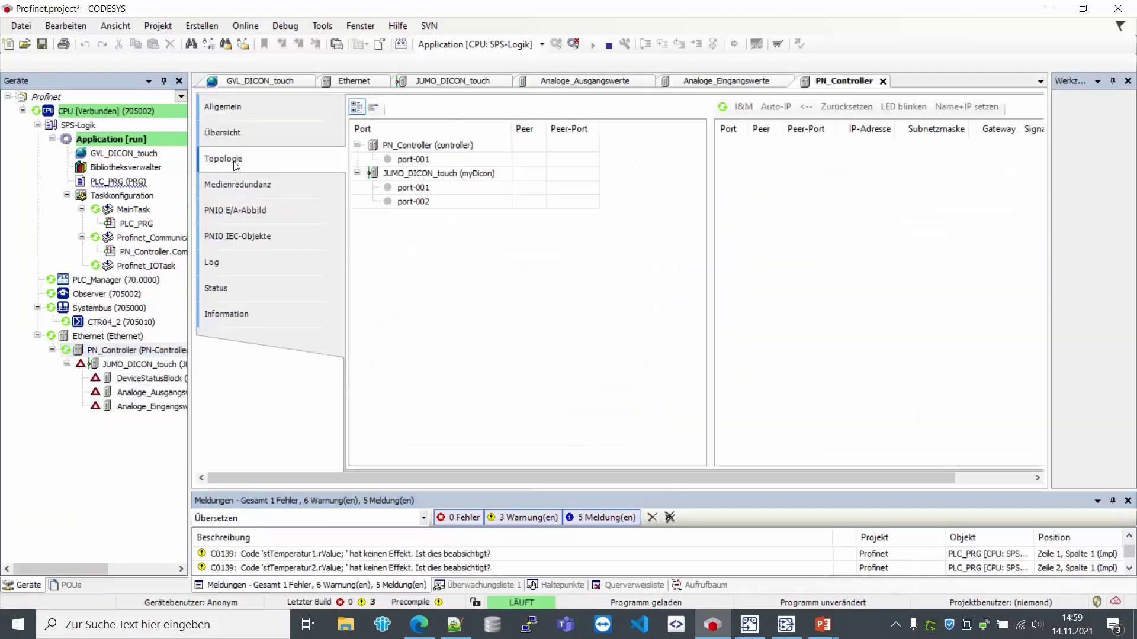
left_click(724, 110)
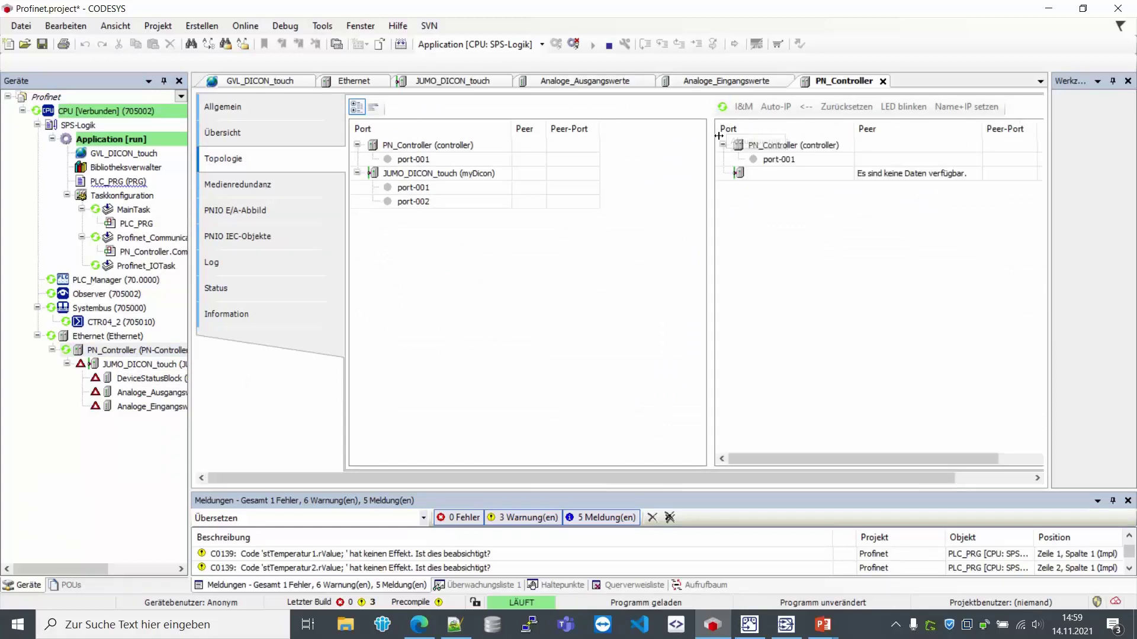
- Name the scanned unnamed station myDicon, assign its IP address with Auto-IP, and rescan the topology
double_click(759, 174)
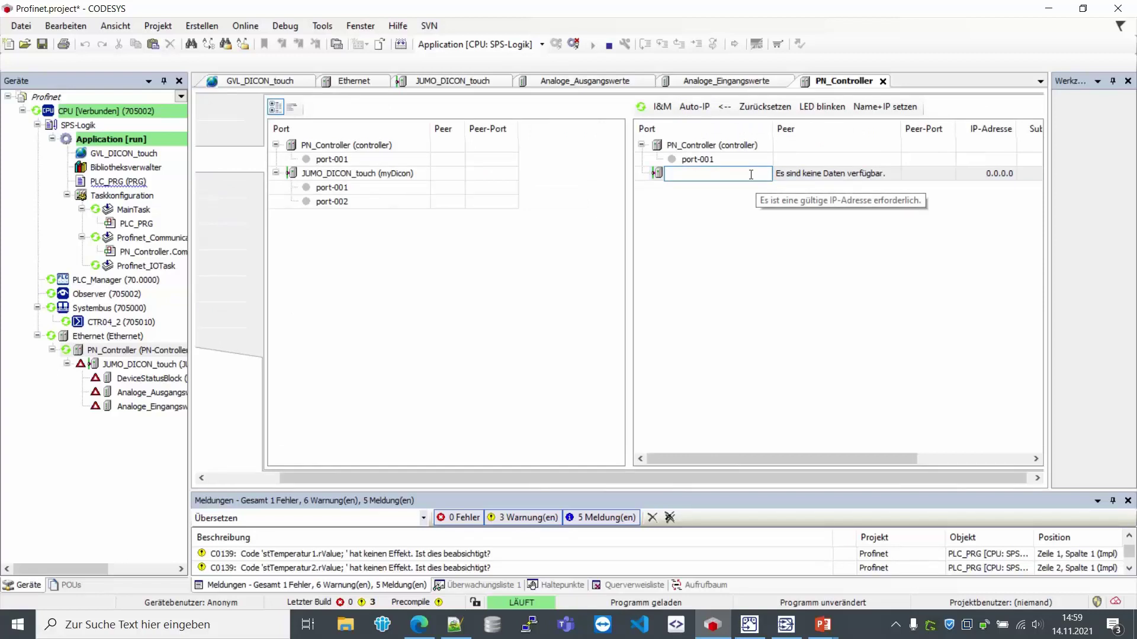
type("myDicon")
key("Return")
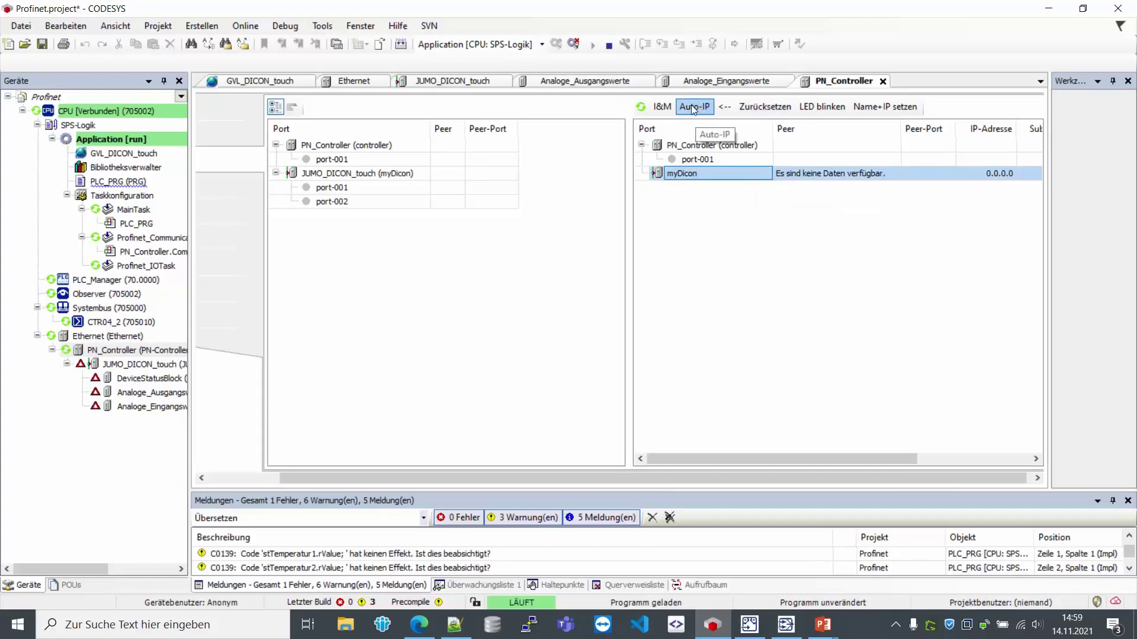
left_click(688, 106)
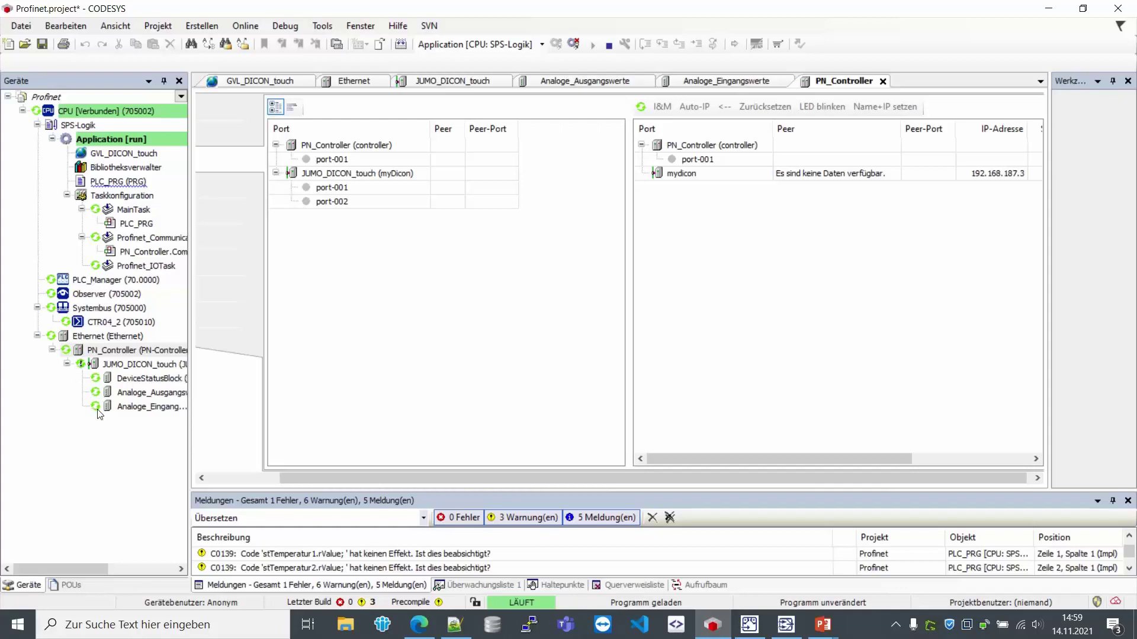
left_click(642, 108)
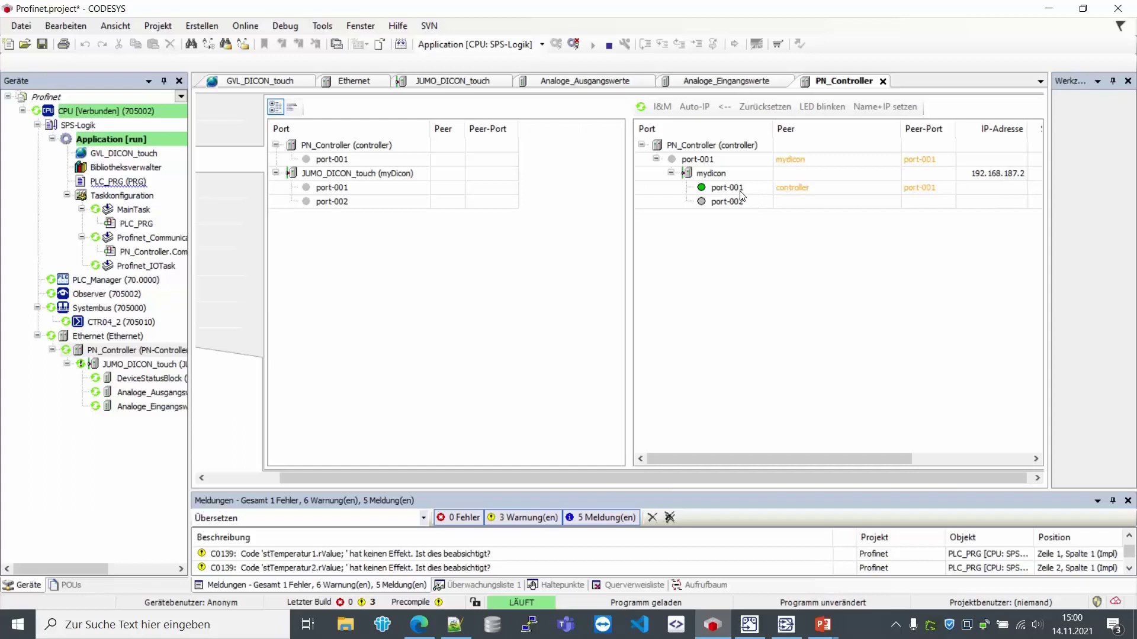
- Examine the live values of rTemperatur1, rTemperatur2 and rMittelwert in GVL_DICON_touch
left_click(228, 83)
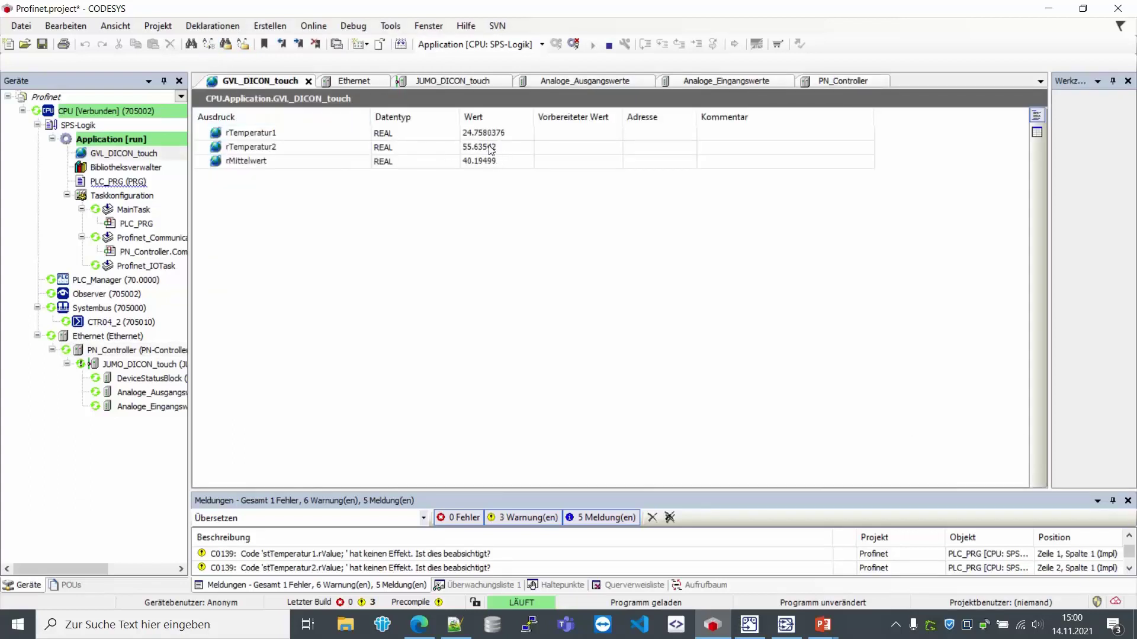
left_click(238, 134)
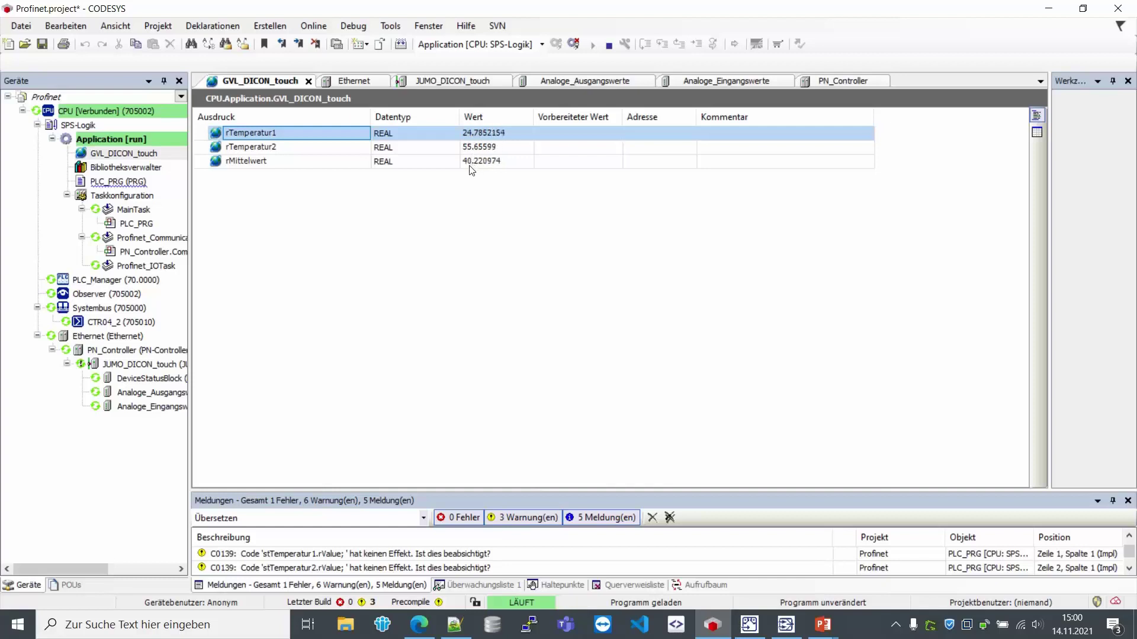
left_click(470, 167)
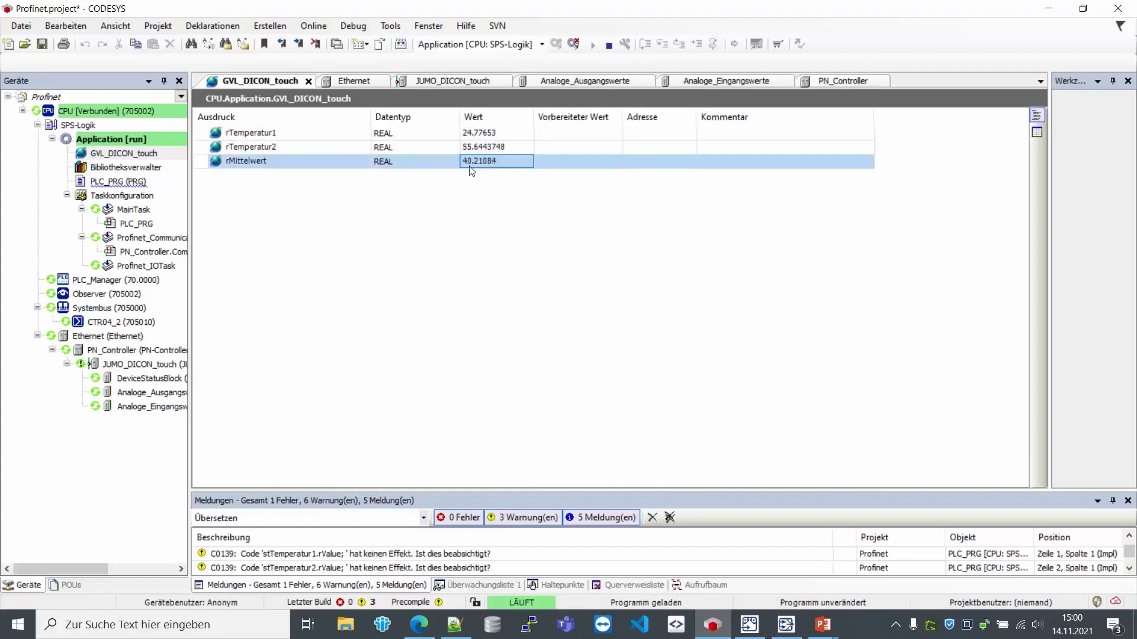